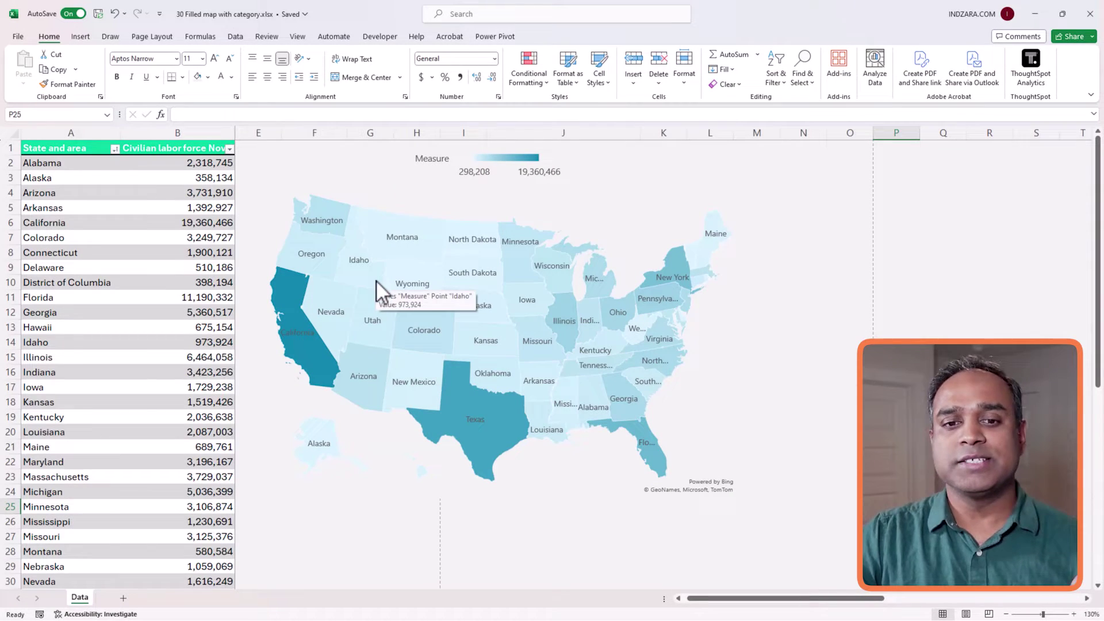
- Change the map series colour scale to Diverging (3-color) in Format Data Series
right_click(477, 431)
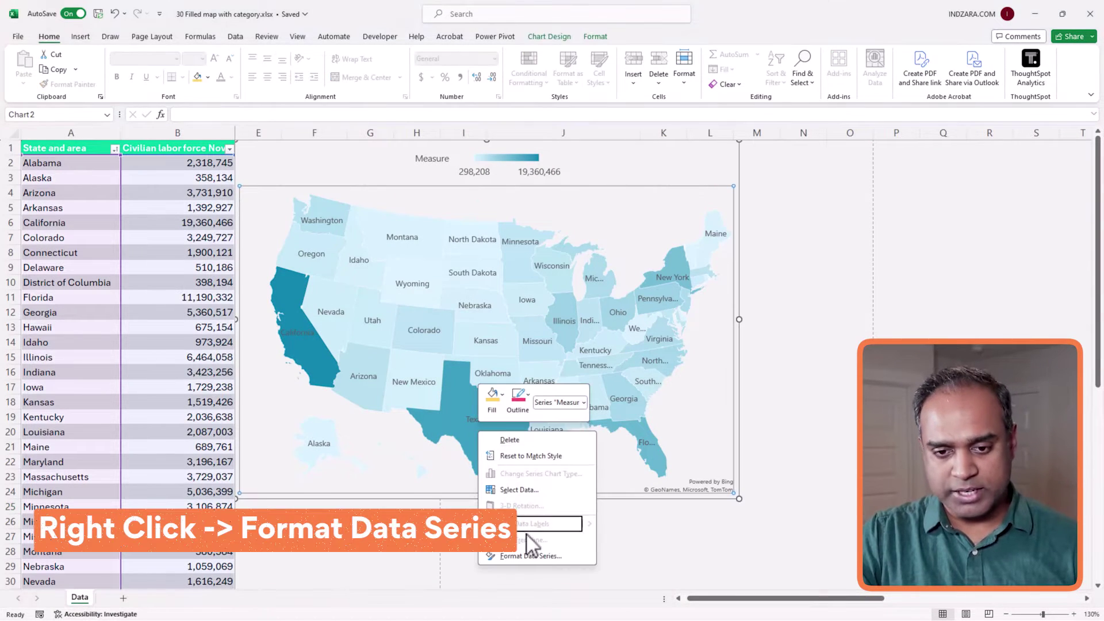
click(530, 556)
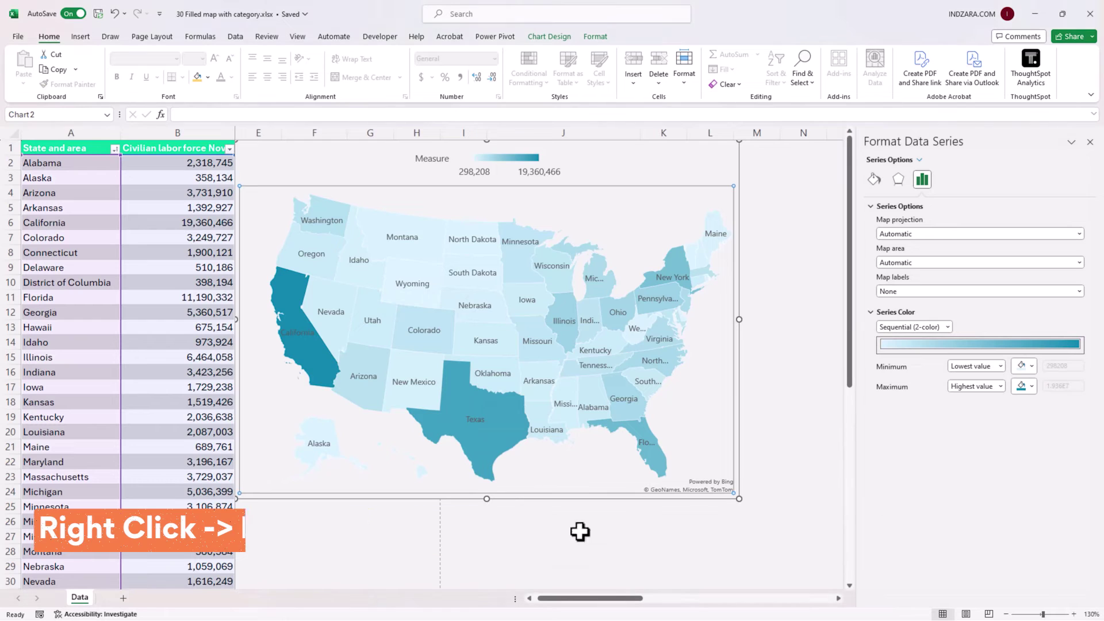
click(940, 328)
click(941, 336)
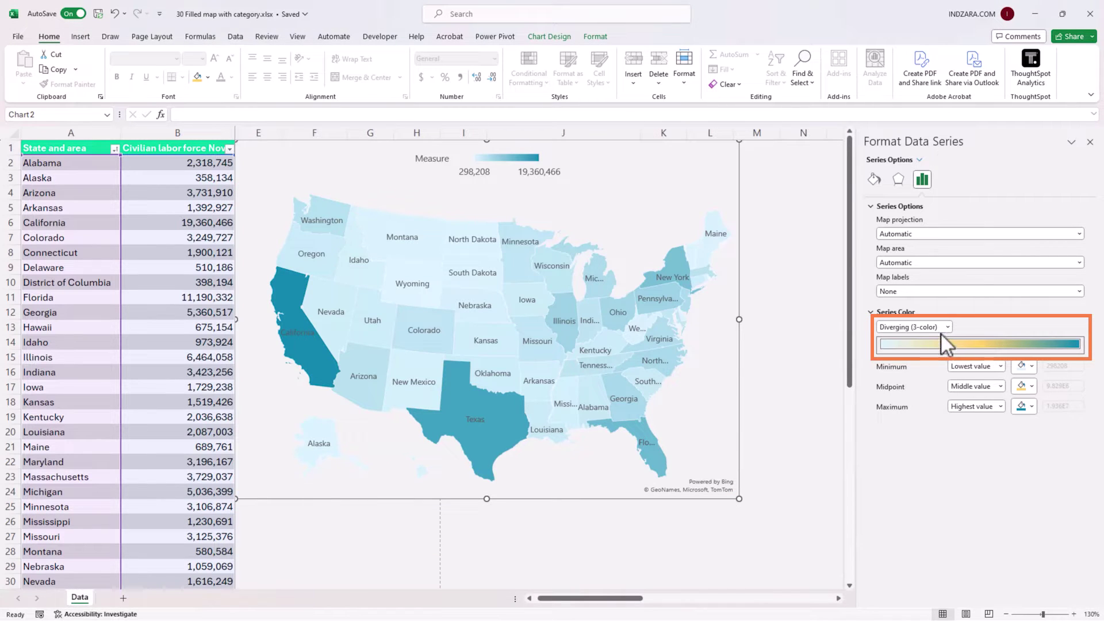
click(942, 326)
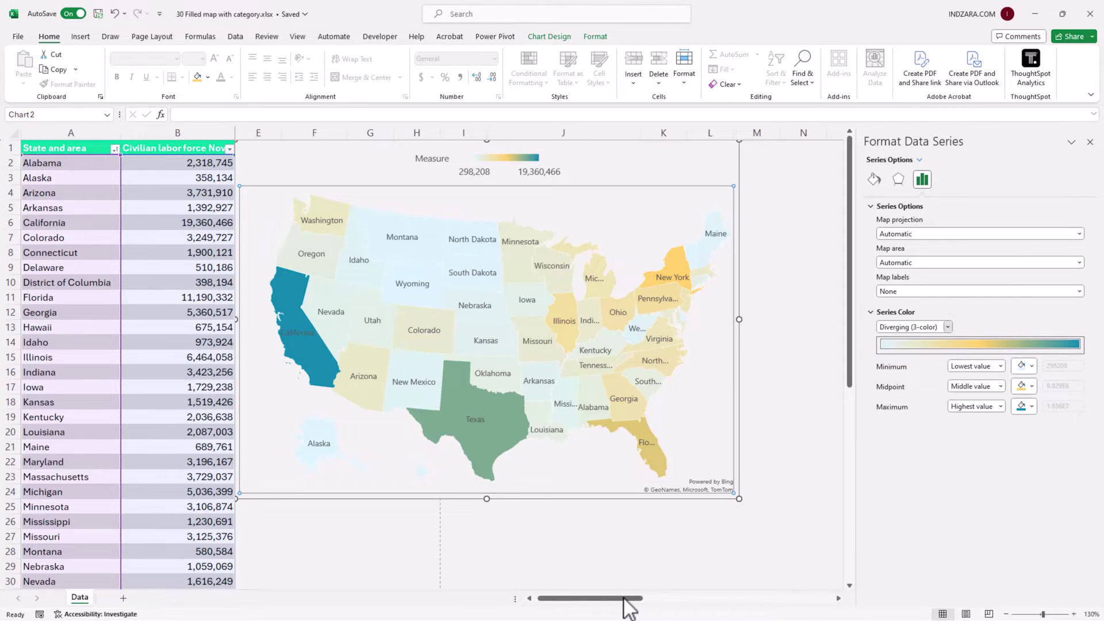
- Bring up the '30 Filled map with category - Demo.xlsx' workbook with its labor force table
drag(629, 609, 784, 611)
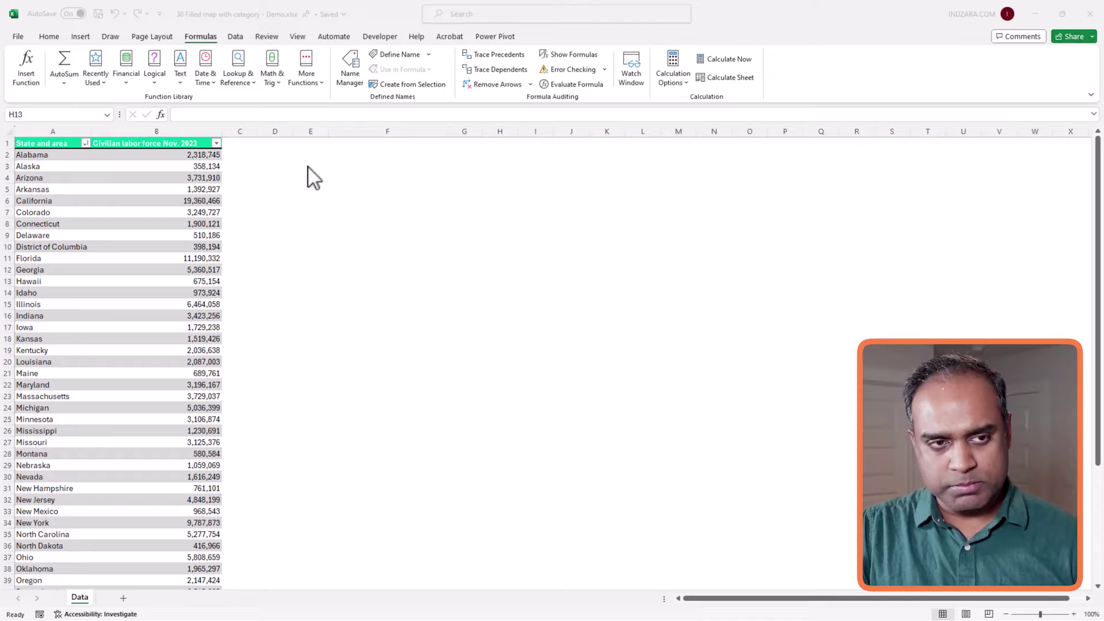
click(162, 164)
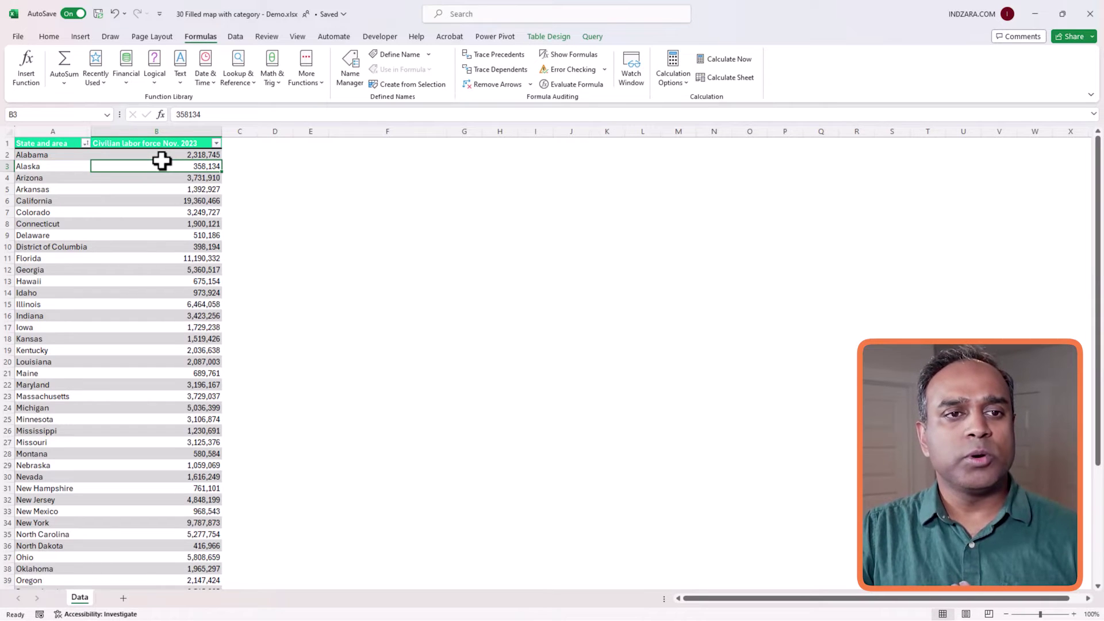
drag(62, 156, 138, 377)
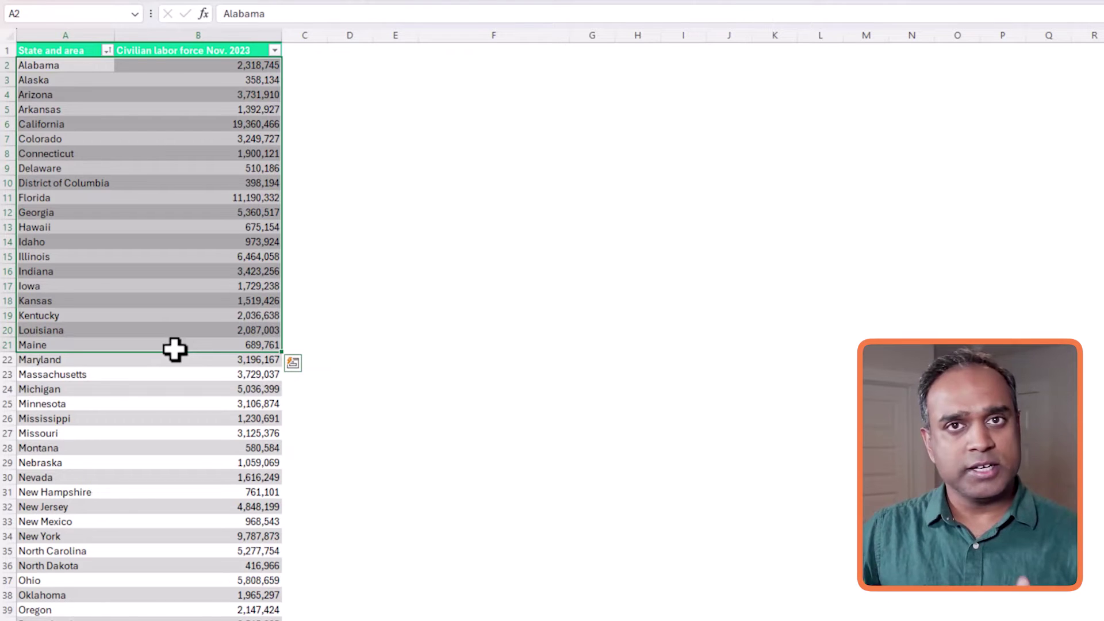
click(125, 114)
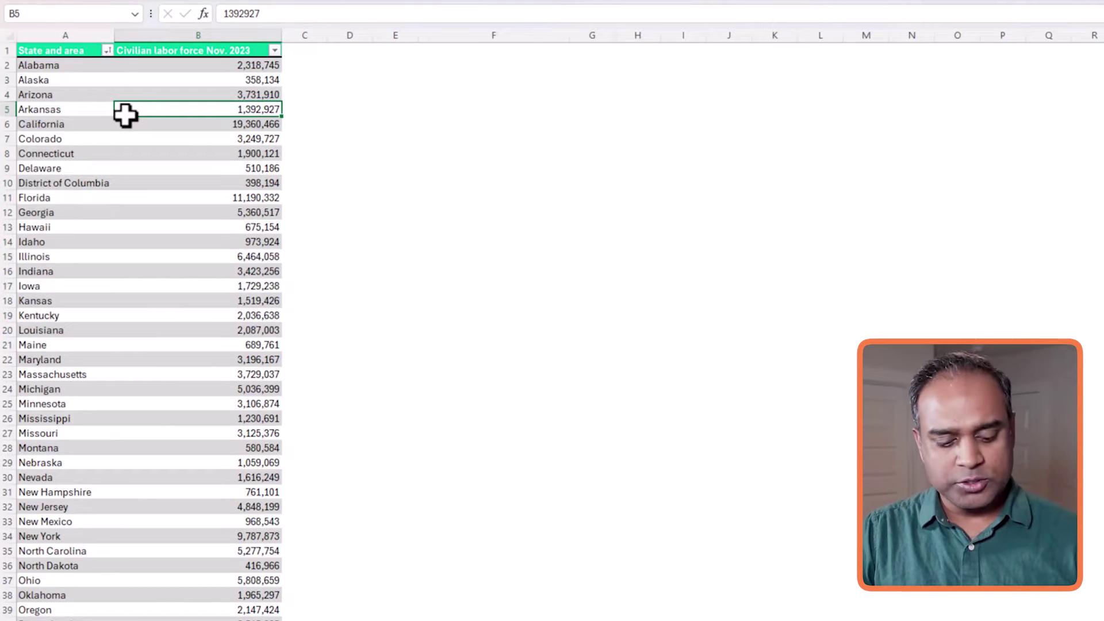
key(ctrl+a)
key(ctrl+t)
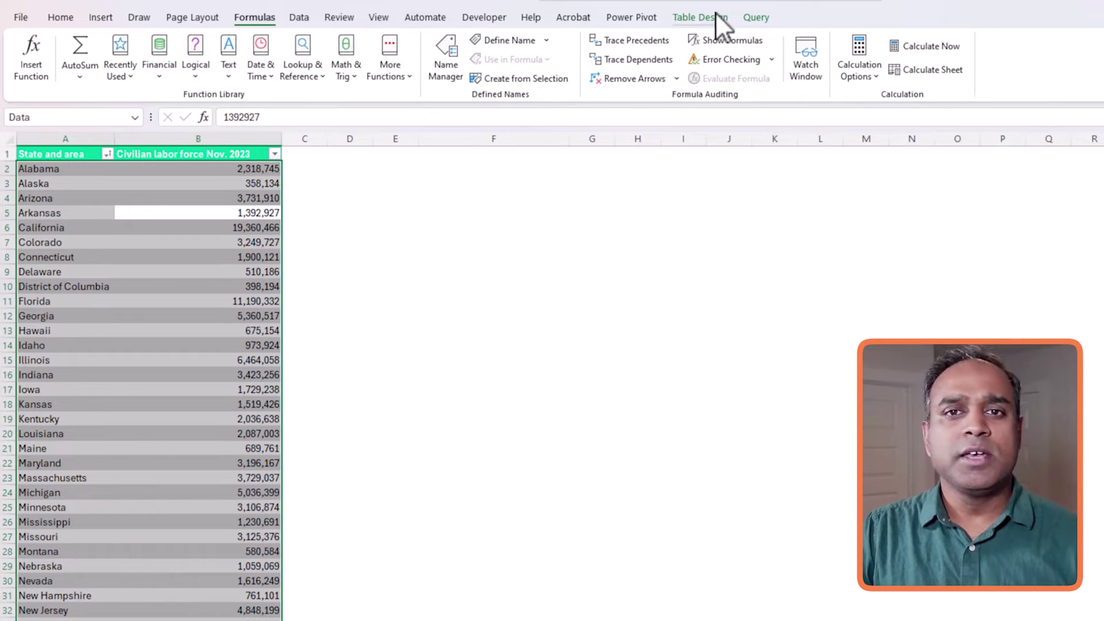
click(705, 18)
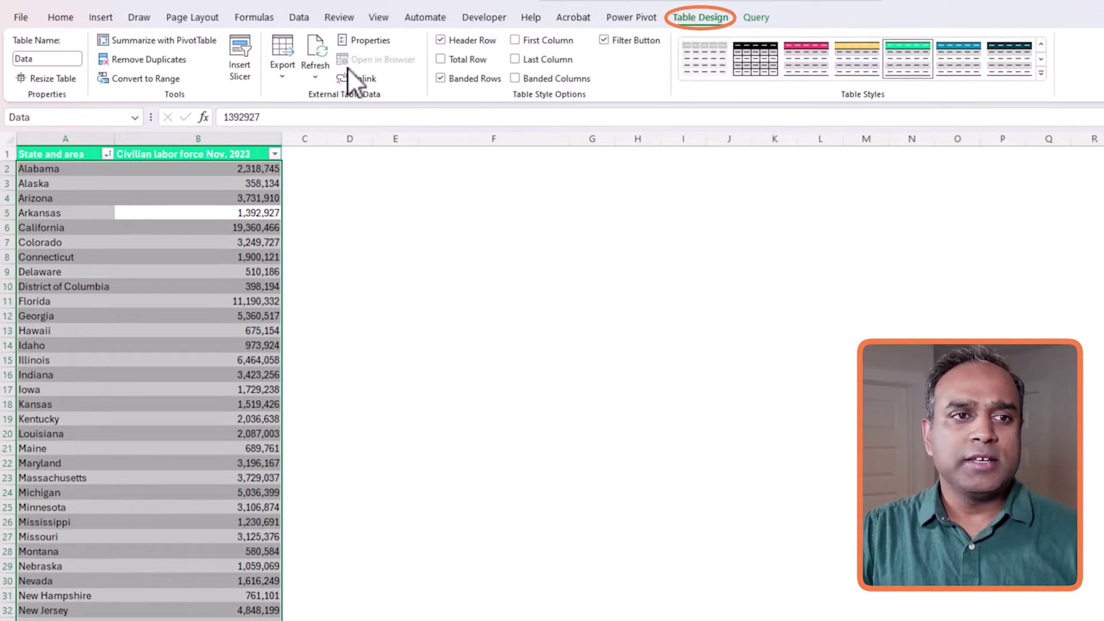
click(74, 60)
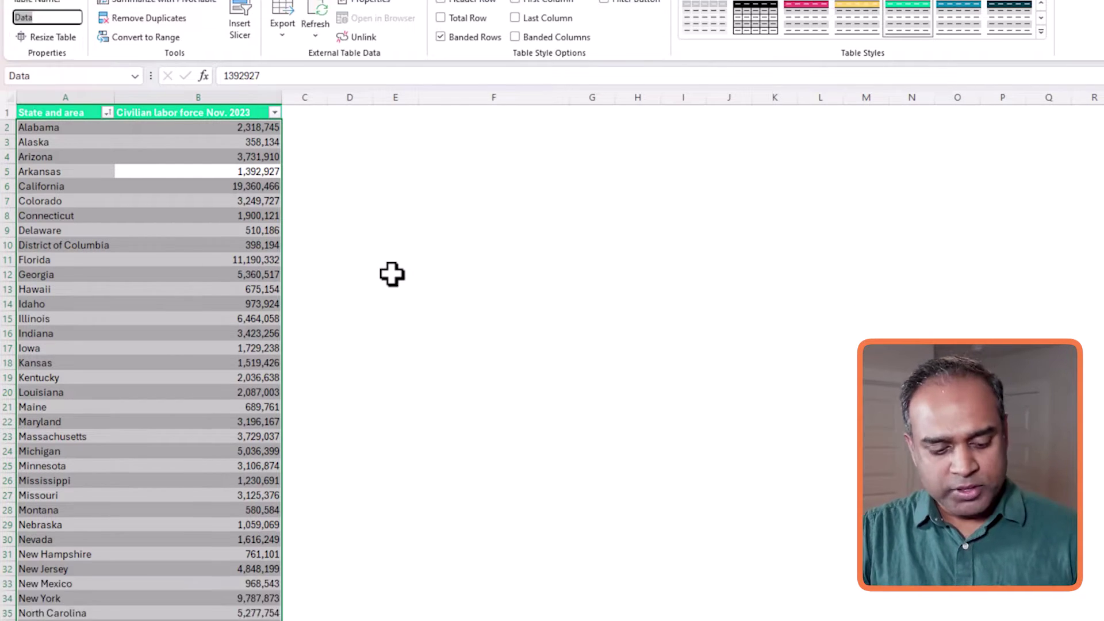
- Enter the BINS heading in E3 with first bins 500000 and 1000000 below
click(504, 83)
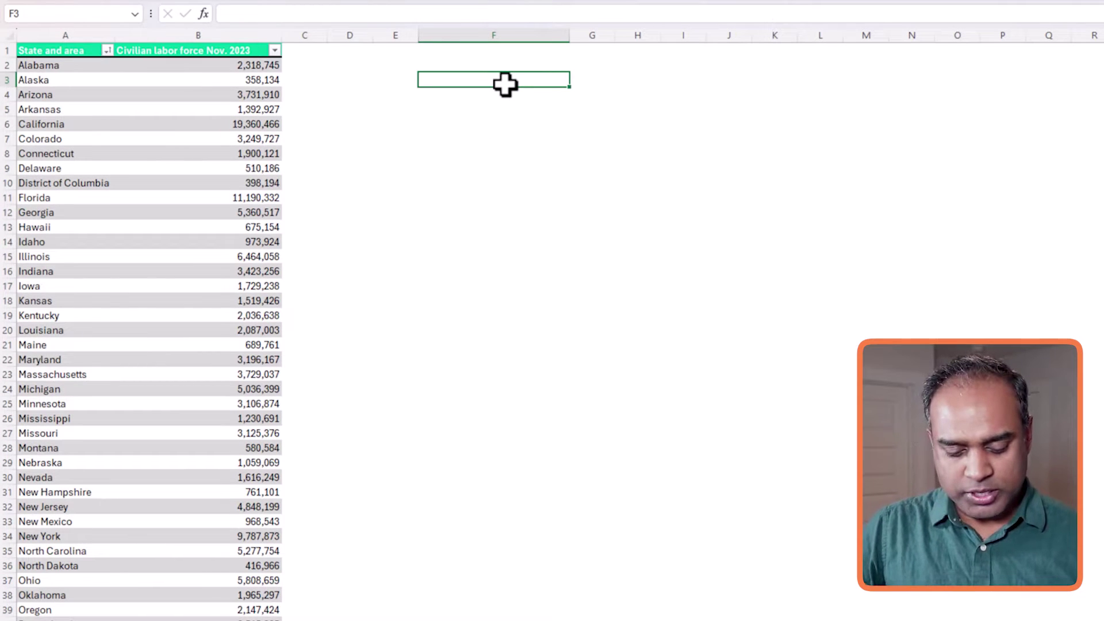
key(Left)
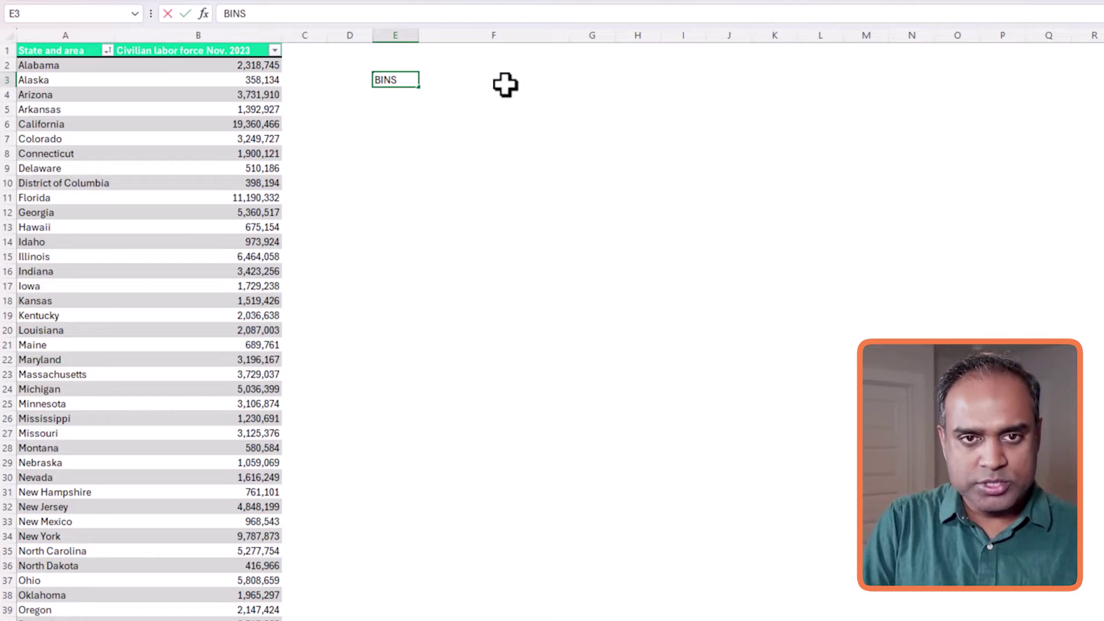
key(Return)
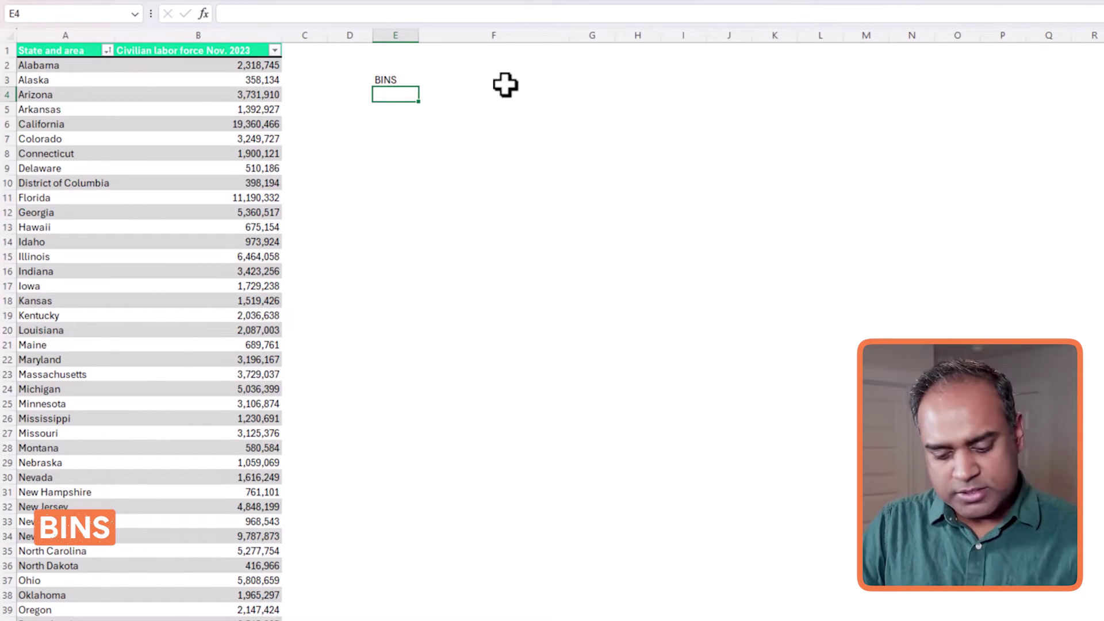
text(500000)
key(Return)
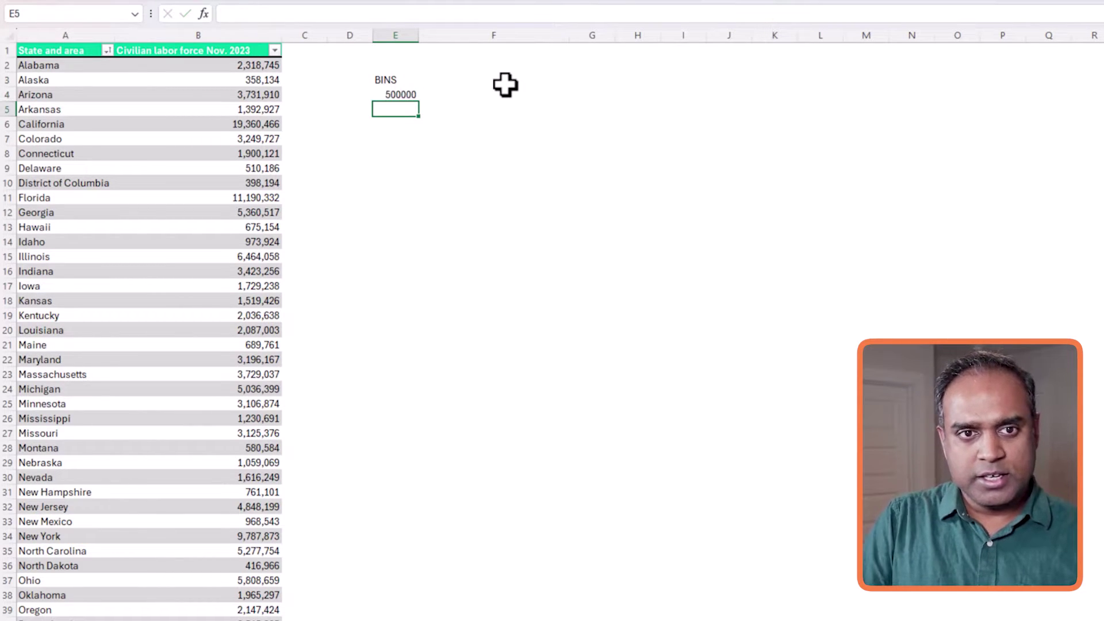
text(100000)
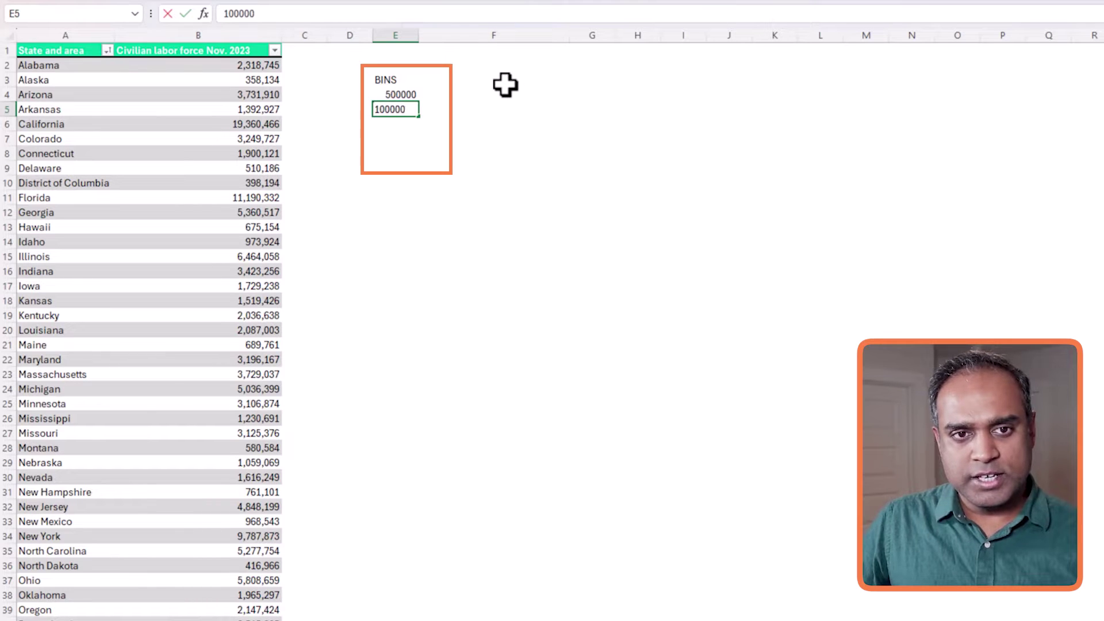
key(Return)
key(Up)
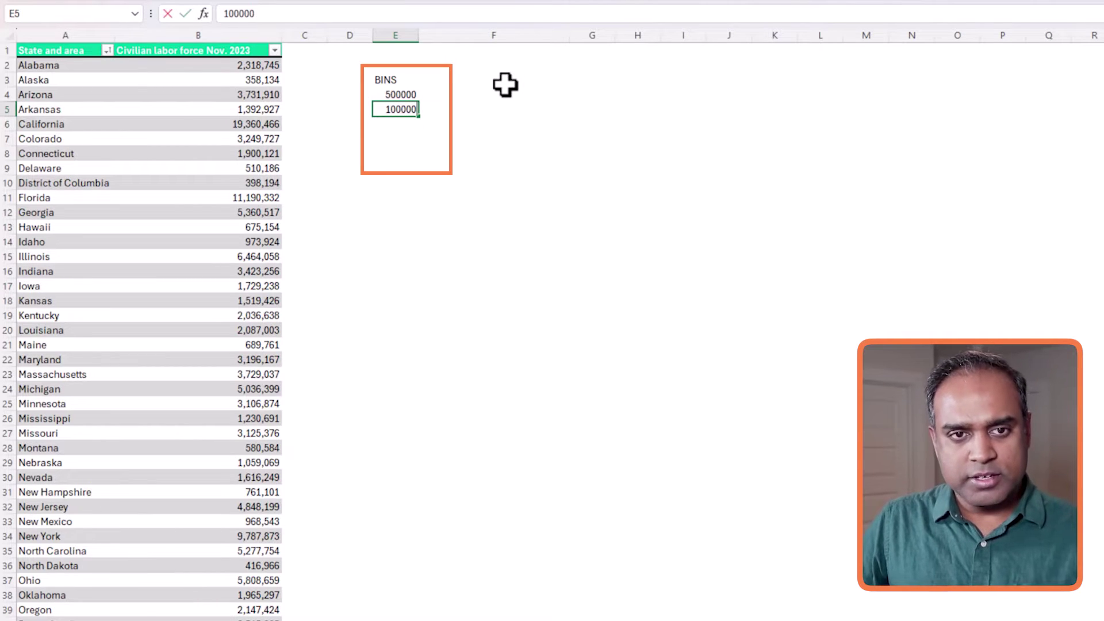
key(Return)
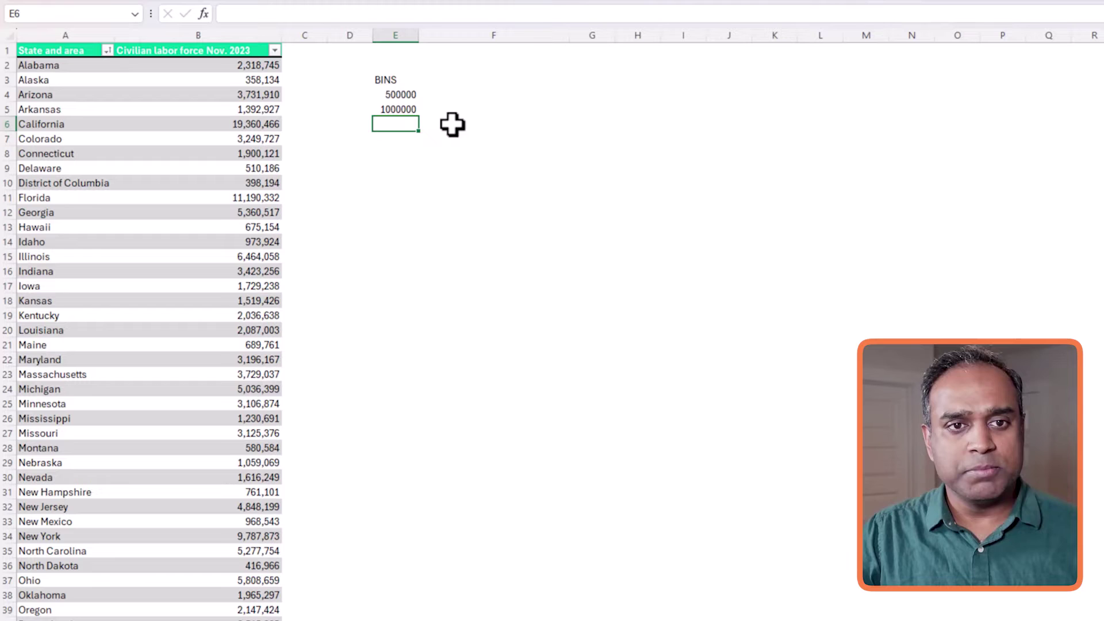
- Format the bin cells as Number with 0 decimals and a thousands separator
drag(409, 94, 413, 152)
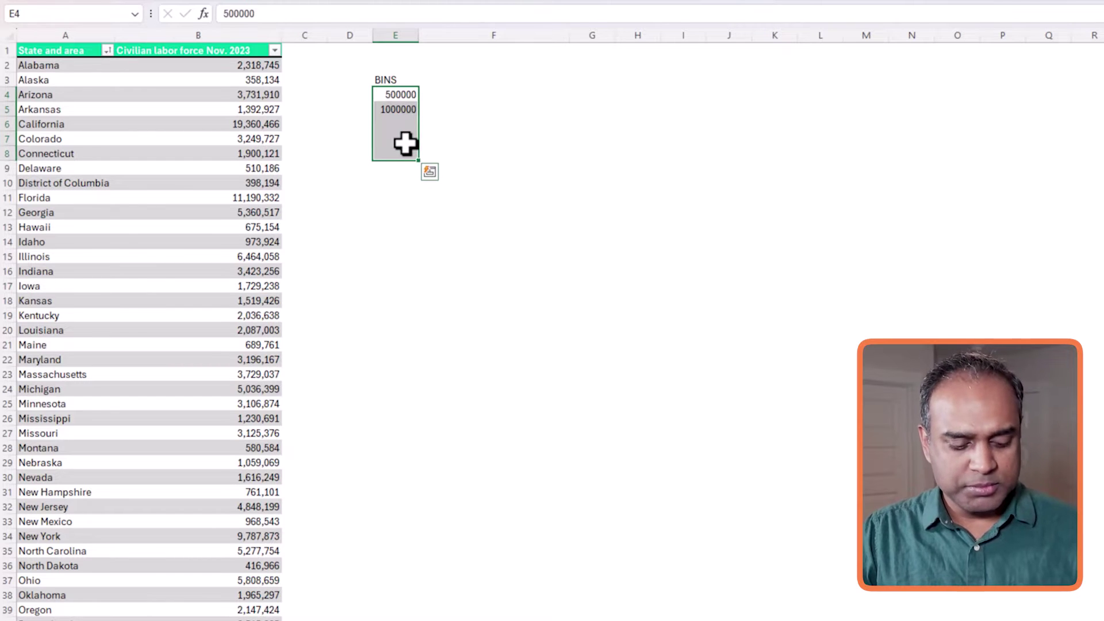
key(ctrl+1)
click(184, 232)
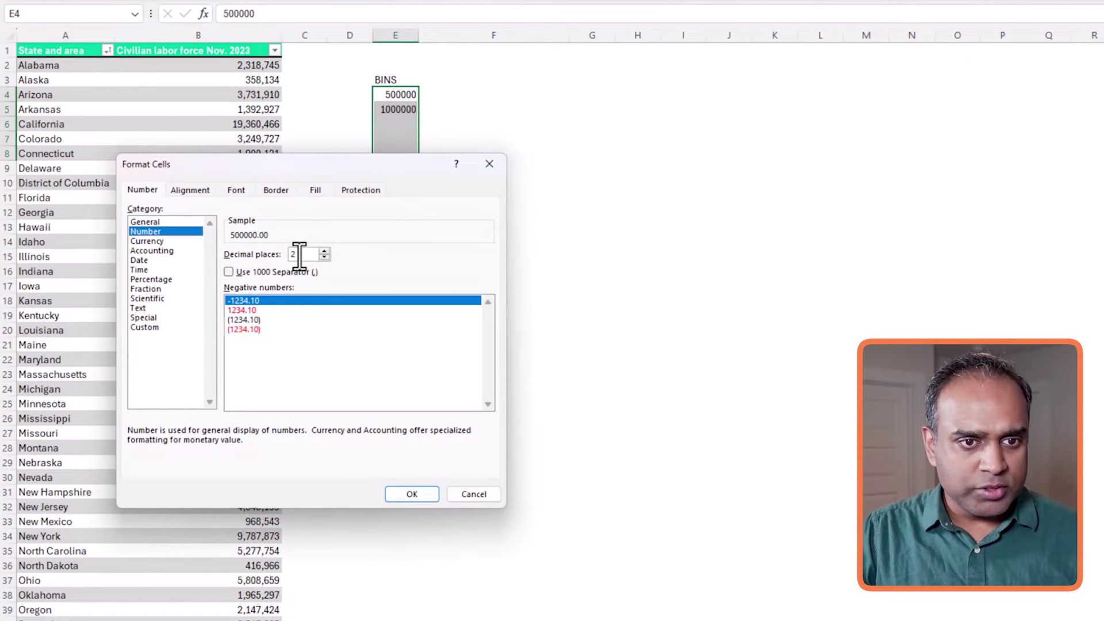
double_click(299, 255)
text(0)
click(237, 271)
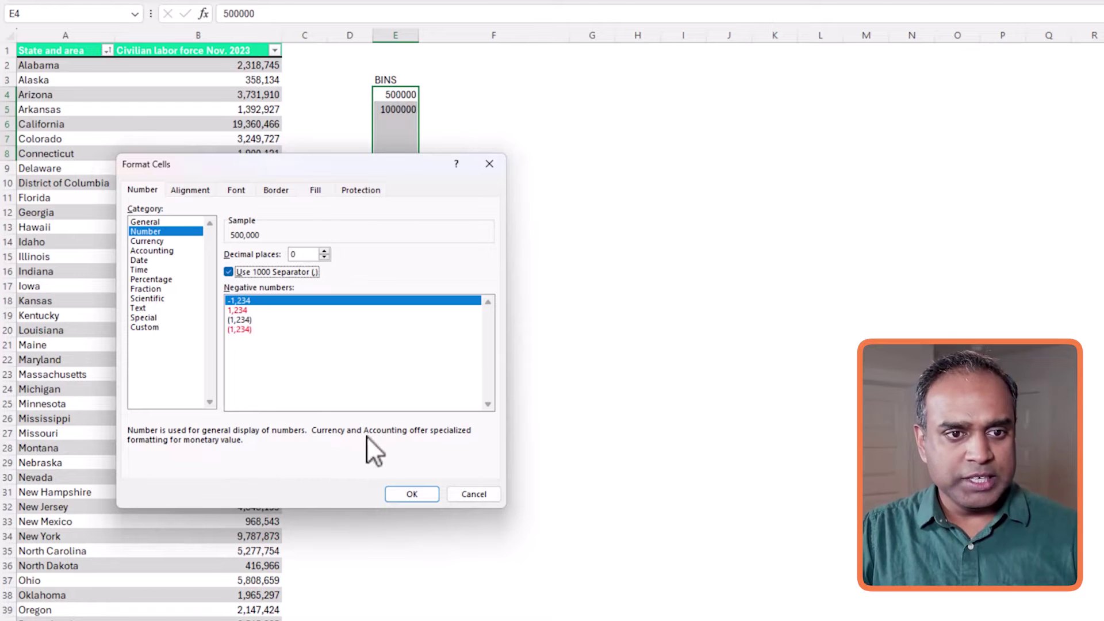
click(412, 494)
- Add the remaining bins 5,000,000 in E6 and 10,000,000 in E7
click(408, 123)
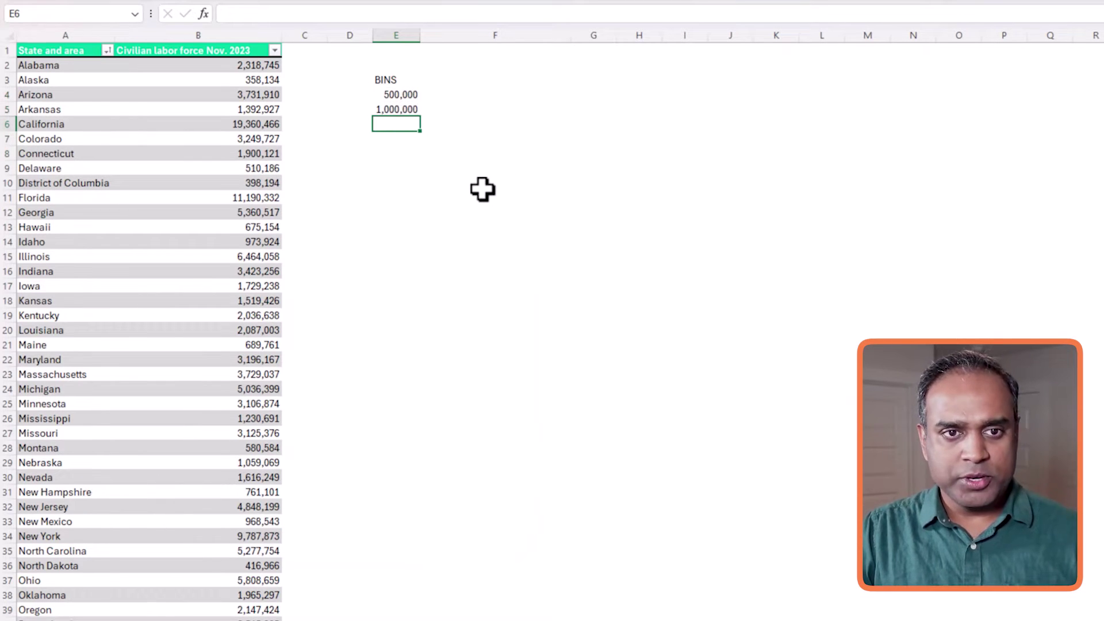
text(1,000,000)
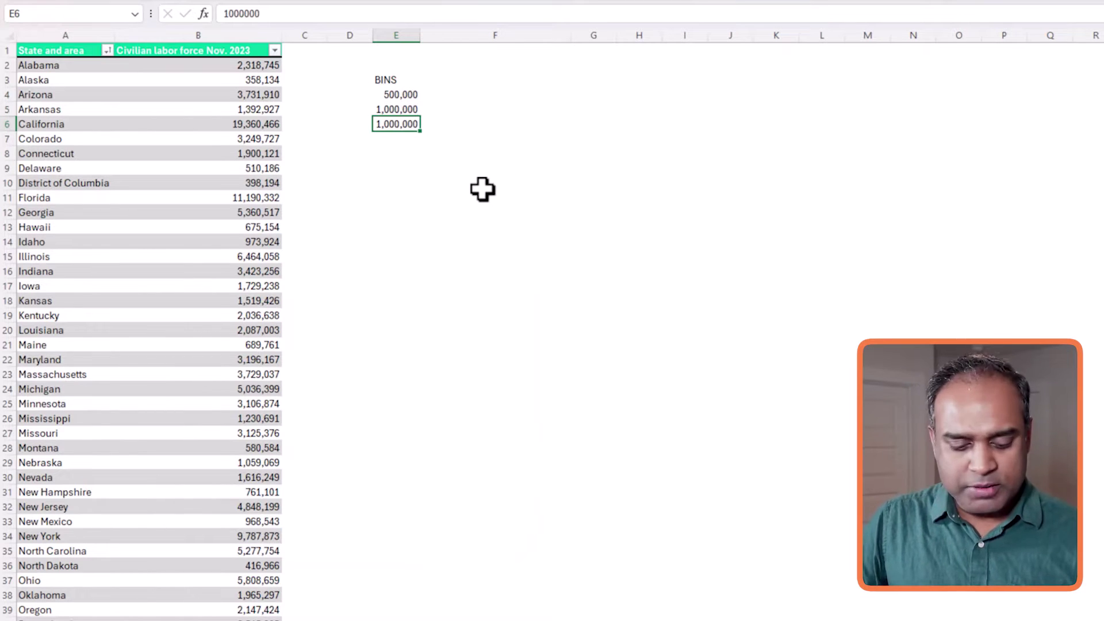
click(226, 13)
key(BackSpace)
text(5)
key(Return)
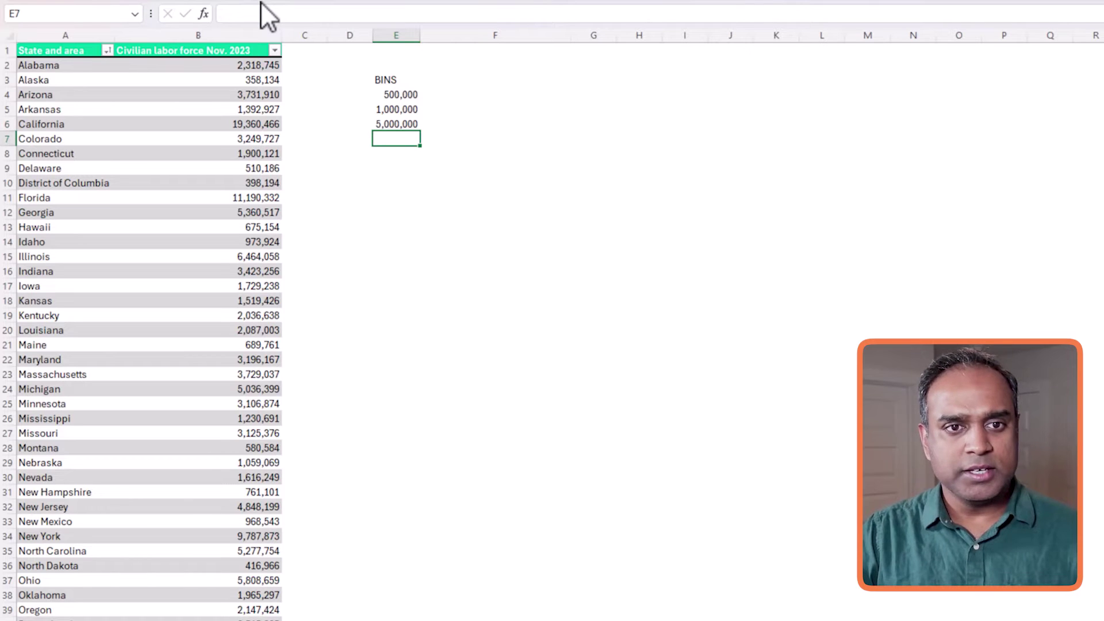
key(ctrl+d)
click(224, 14)
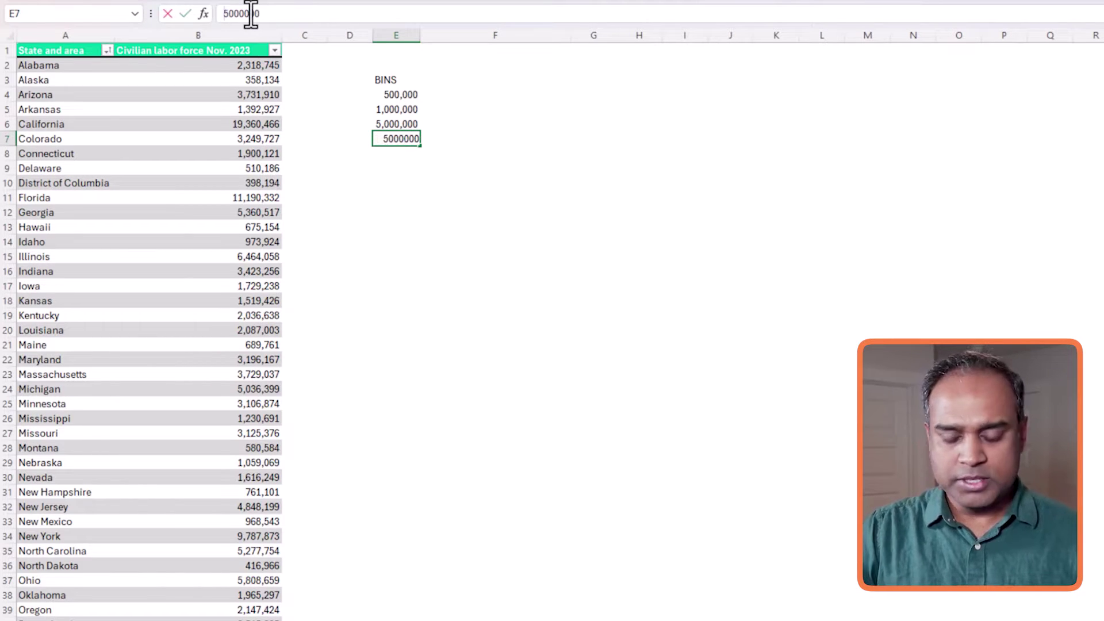
text(10)
key(Return)
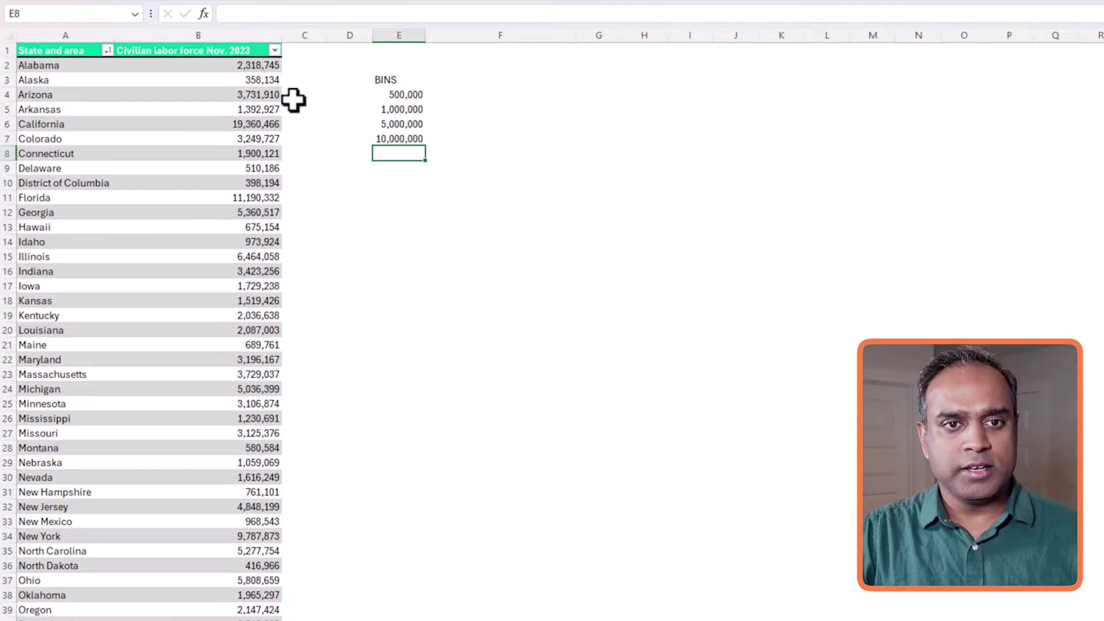
- Box the bin cells E4:E8 with an outside border
drag(393, 97, 409, 156)
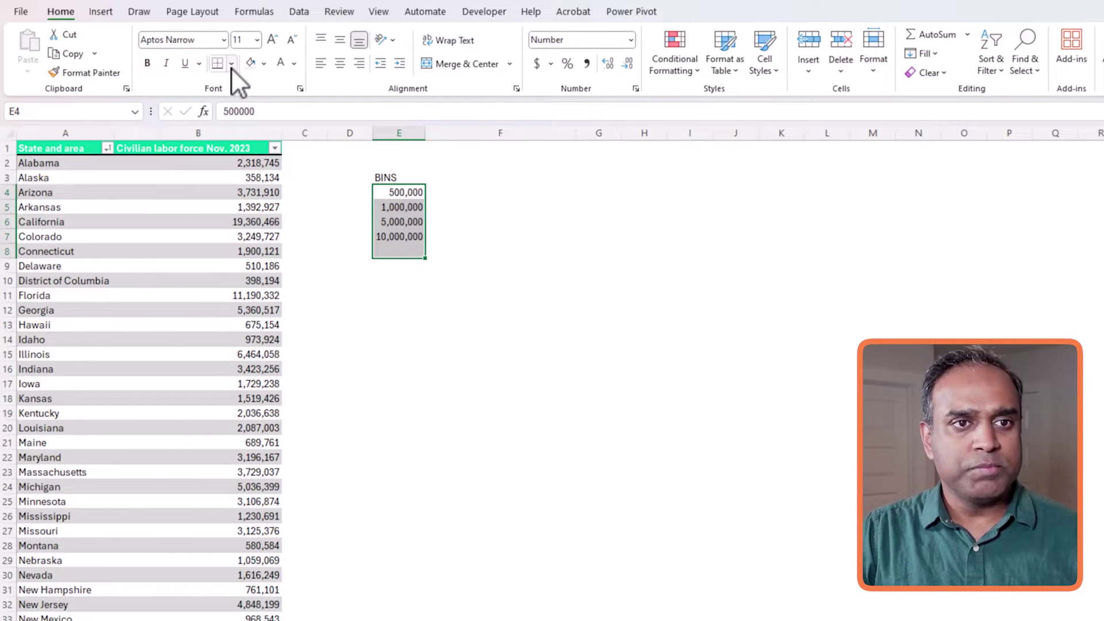
click(232, 63)
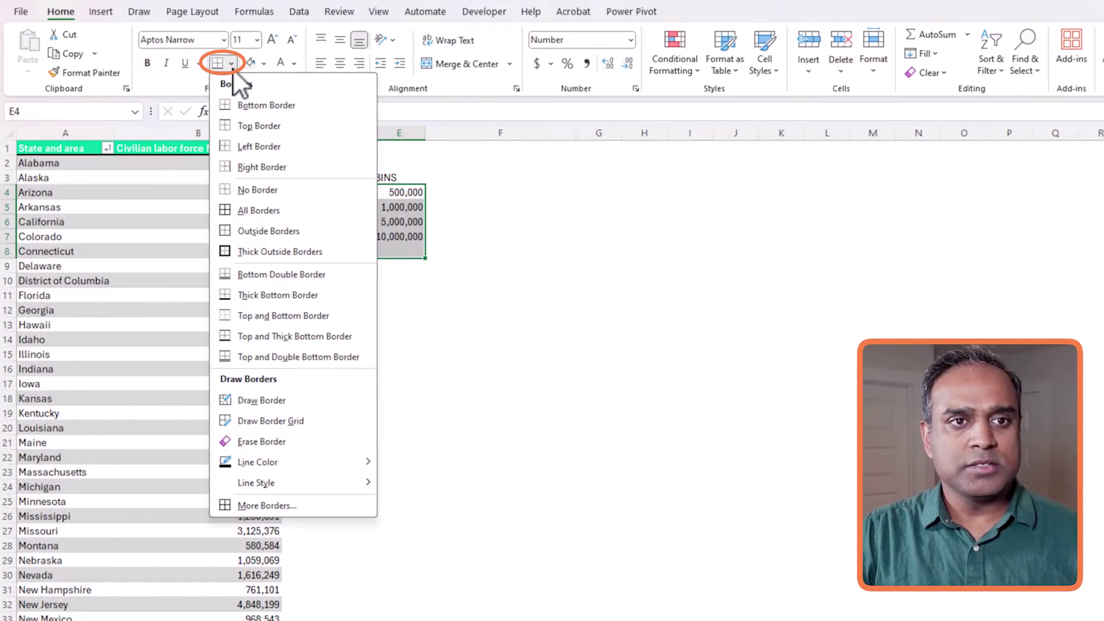
click(254, 231)
click(525, 268)
click(471, 202)
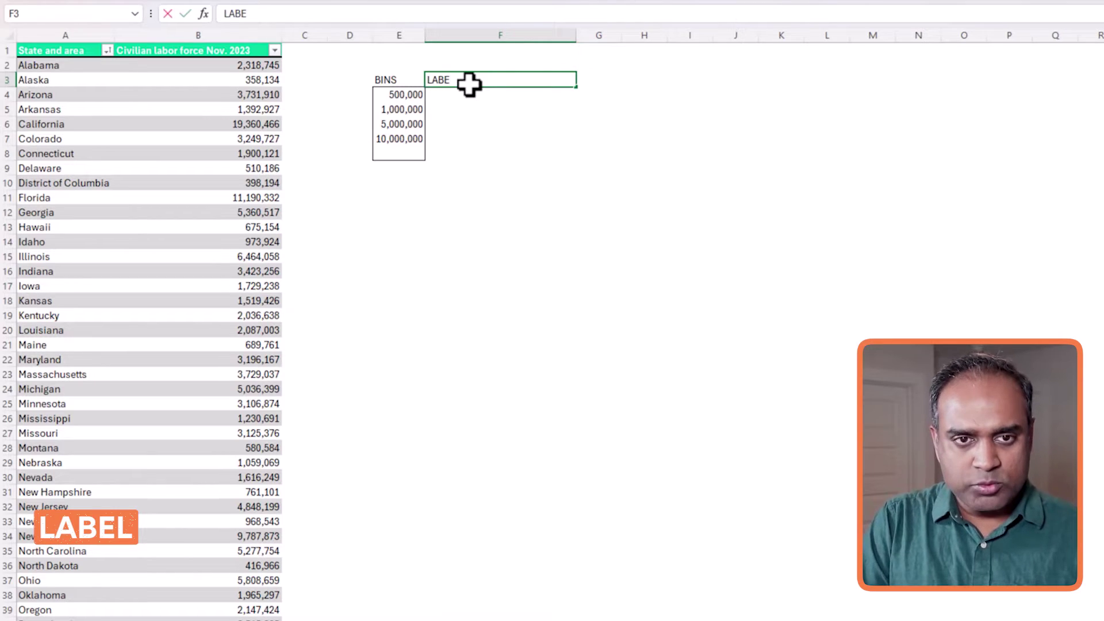
- Enter the LABEL heading in F3 plus labels <=500K and 500K to 1M
text(L)
key(Up)
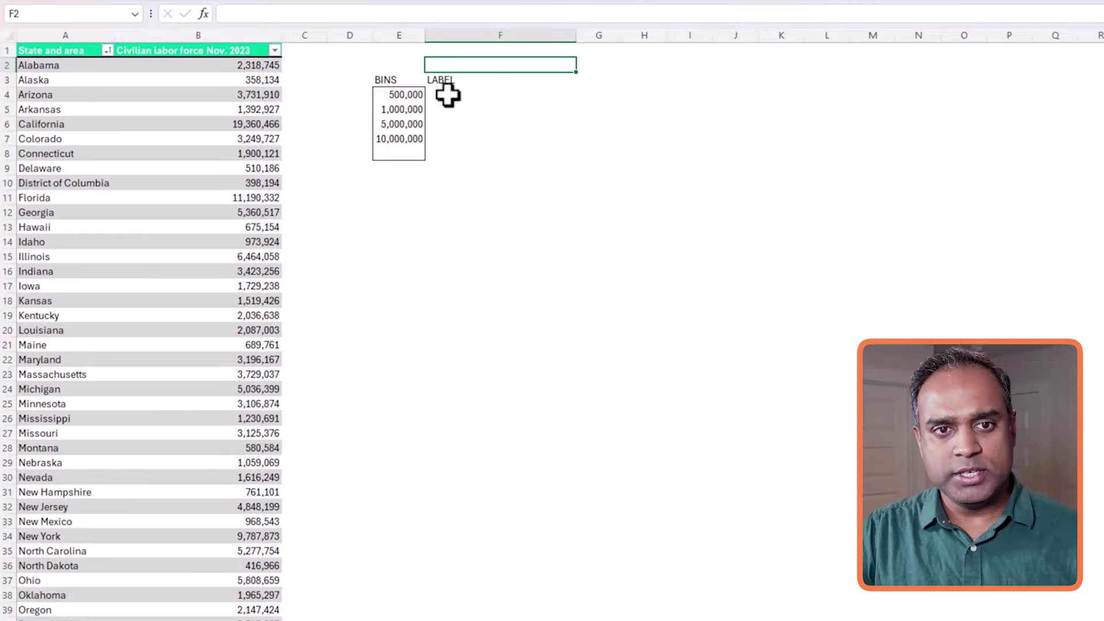
click(448, 95)
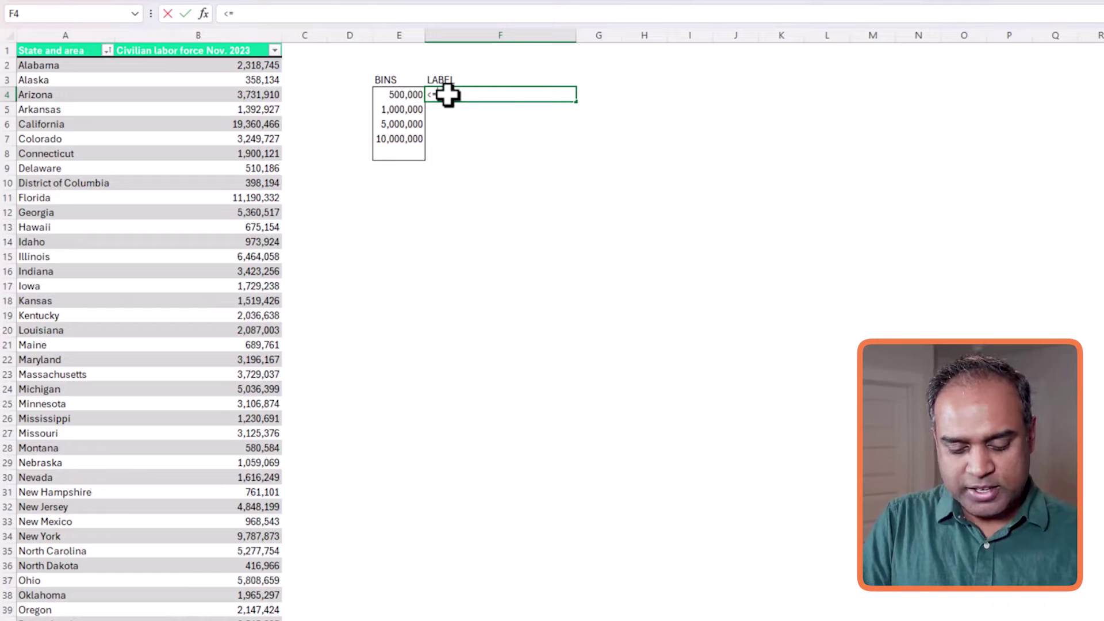
key(Return)
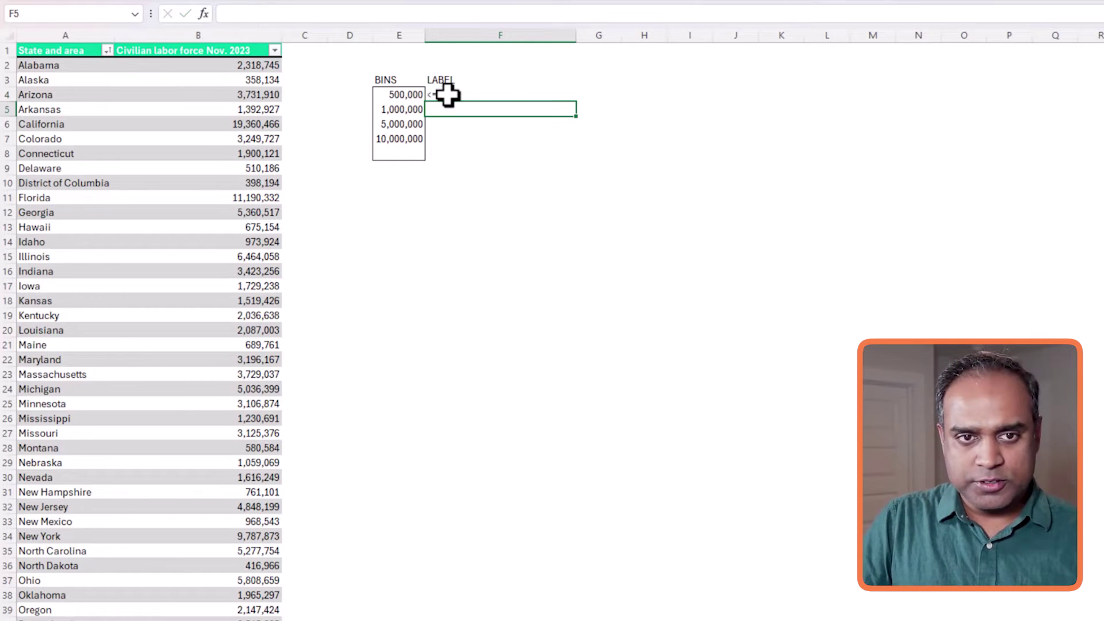
text(500K)
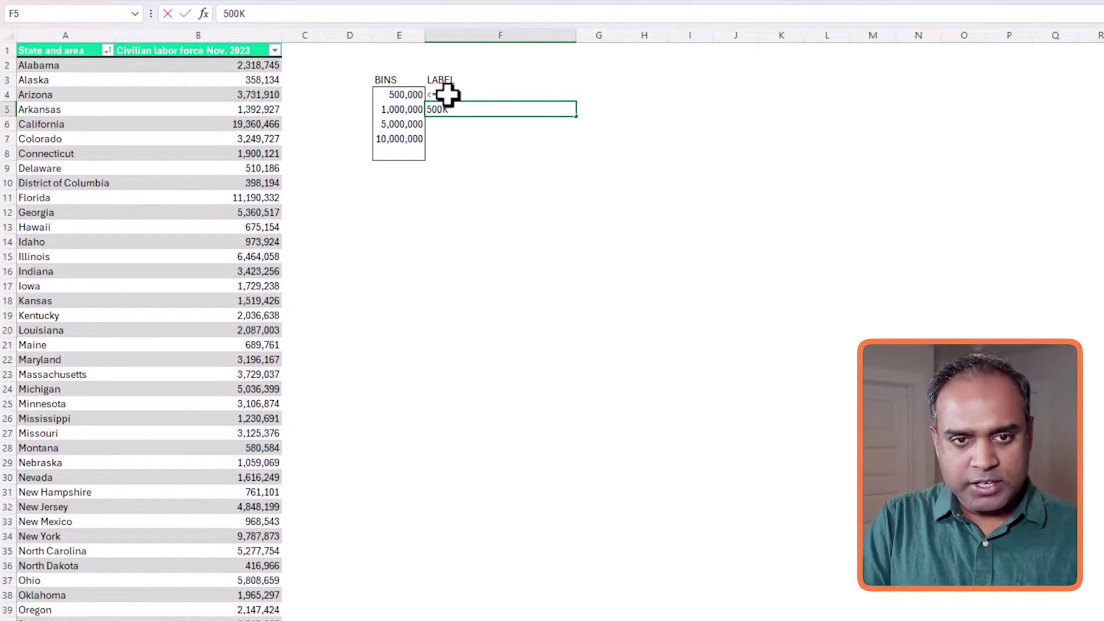
text( to 1M)
key(Return)
- Add the labels 1M to 5M, 5M to 10M and >10M, then select the bins-and-labels block
text(1M)
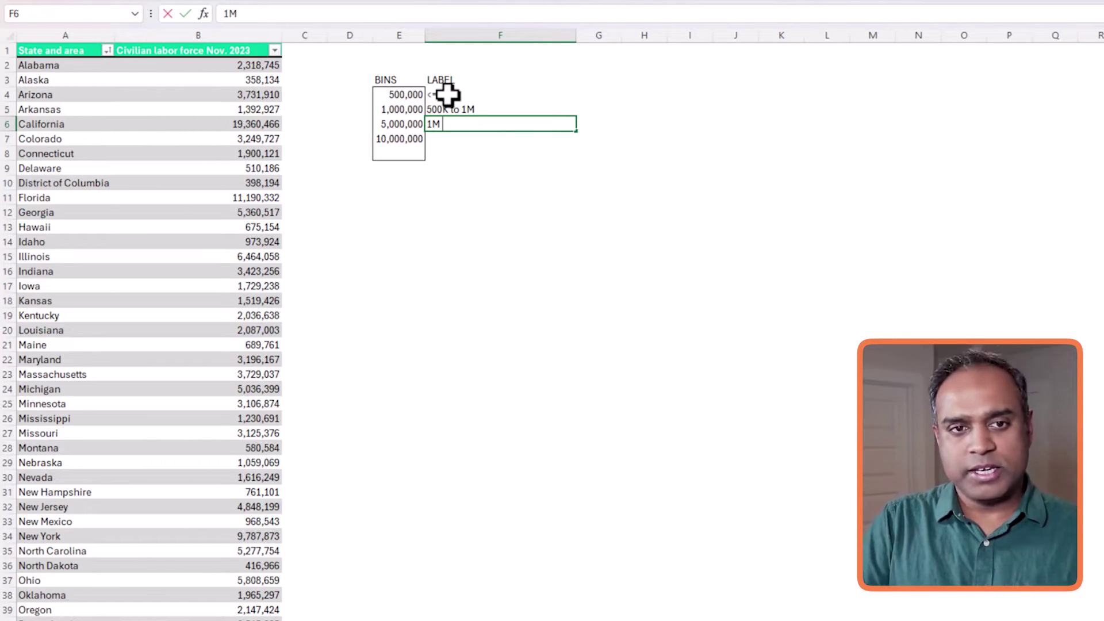
text( to 5)
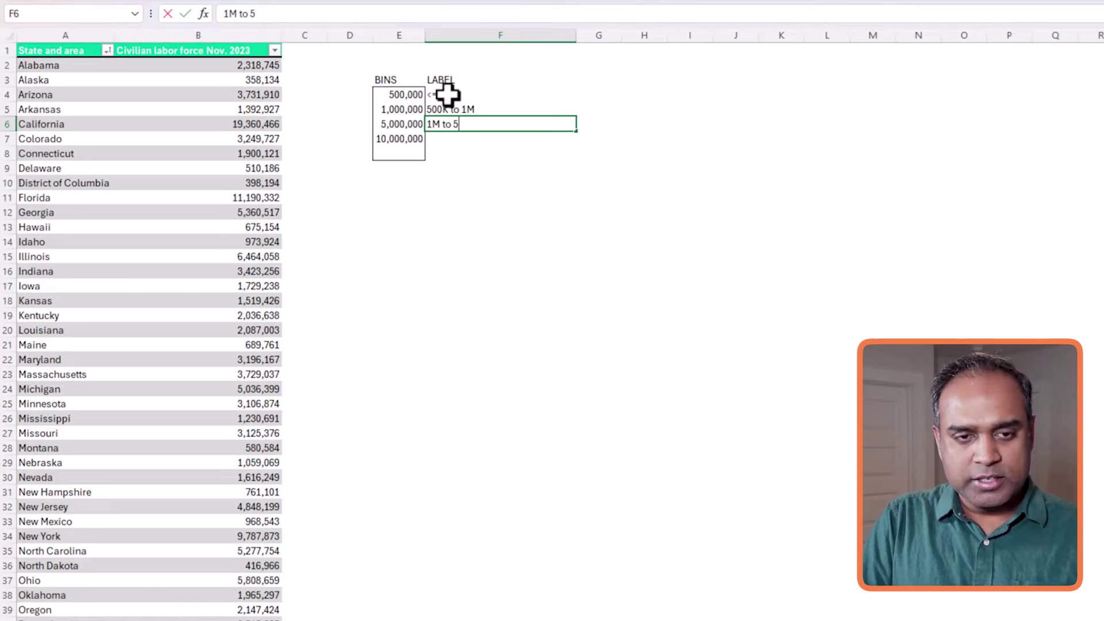
text(M)
key(Return)
text(5M to 10M)
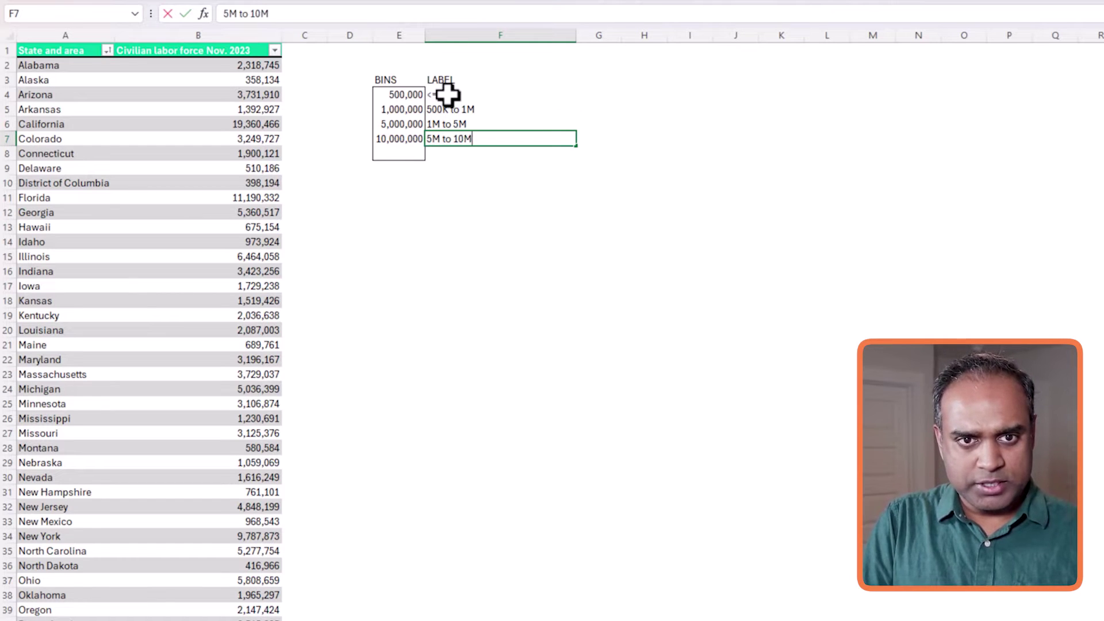
key(Return)
text(>1)
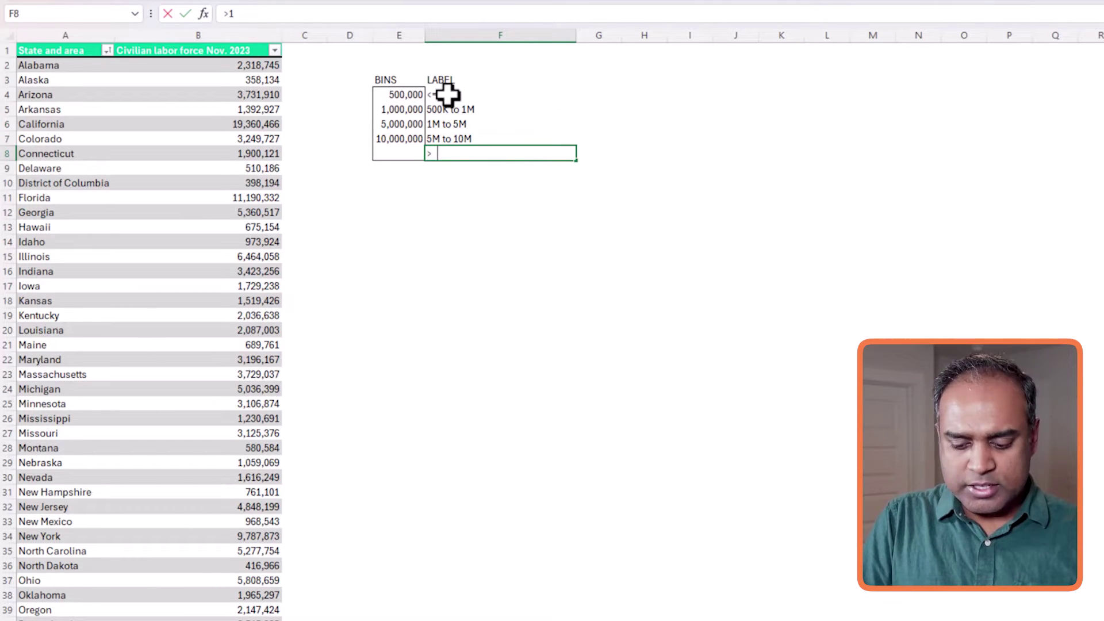
text(0M)
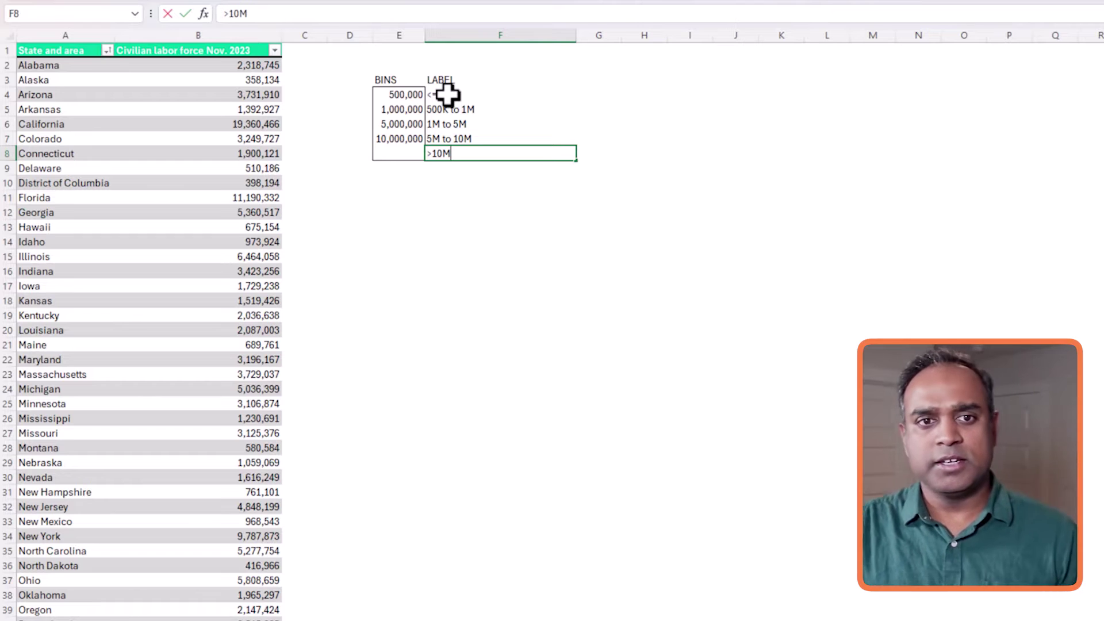
click(447, 95)
drag(396, 96, 428, 151)
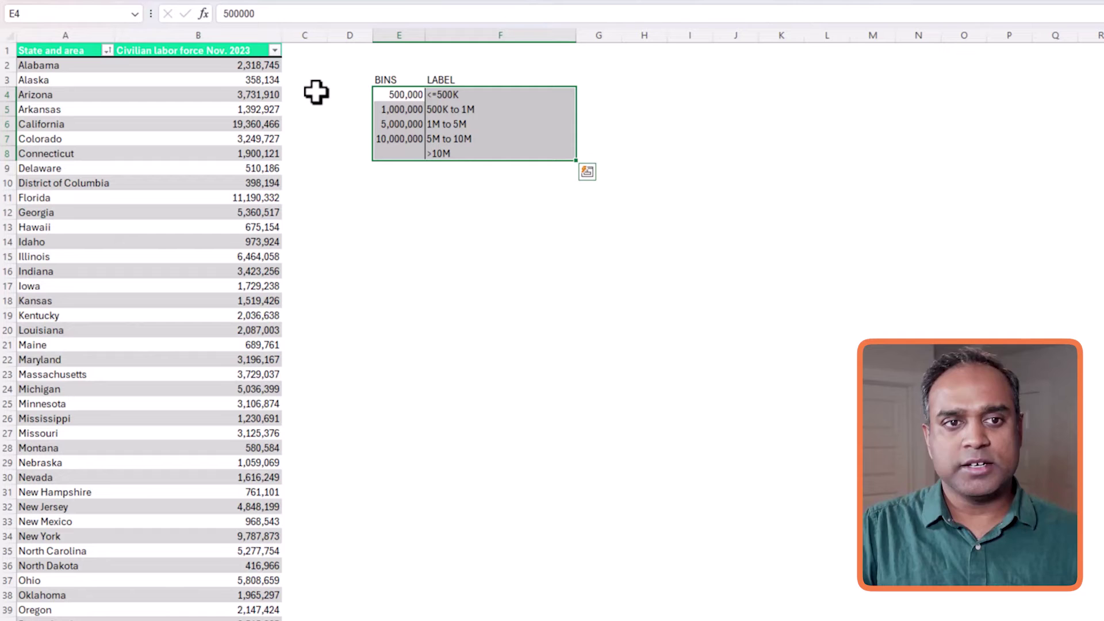
- Add a LABEL header in C1 to extend the state table, and widen column C
click(304, 50)
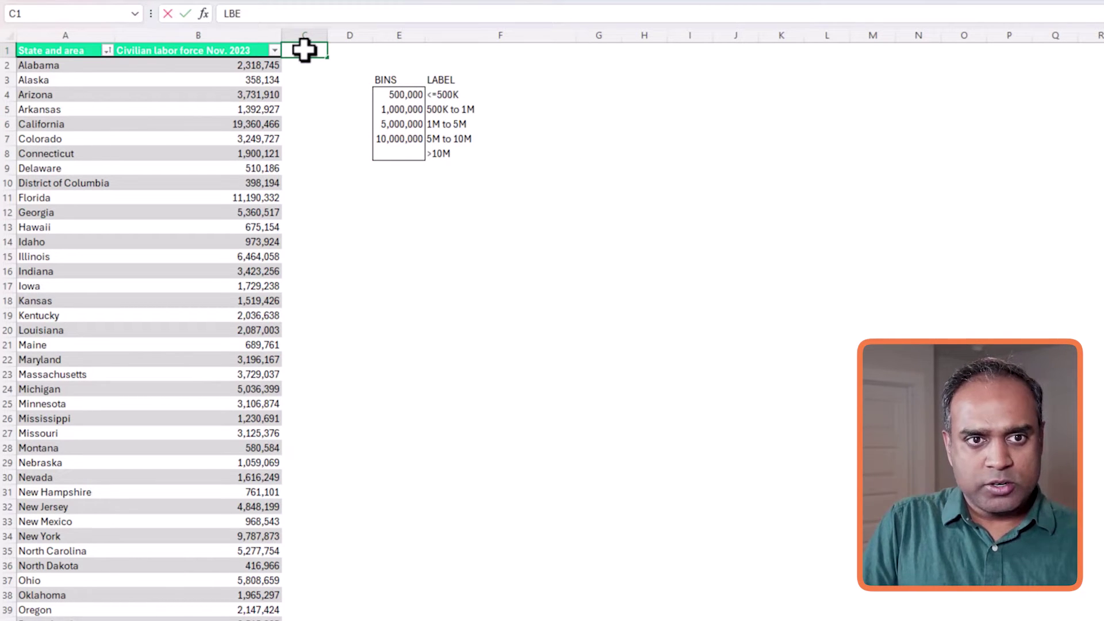
text(LABEL)
key(Return)
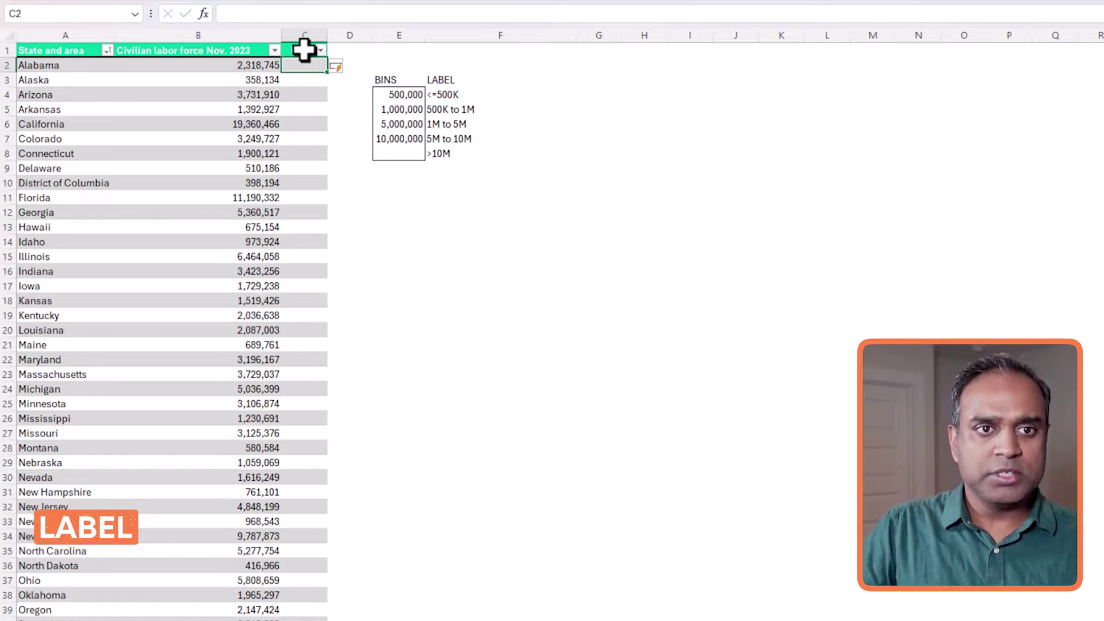
drag(327, 36, 345, 39)
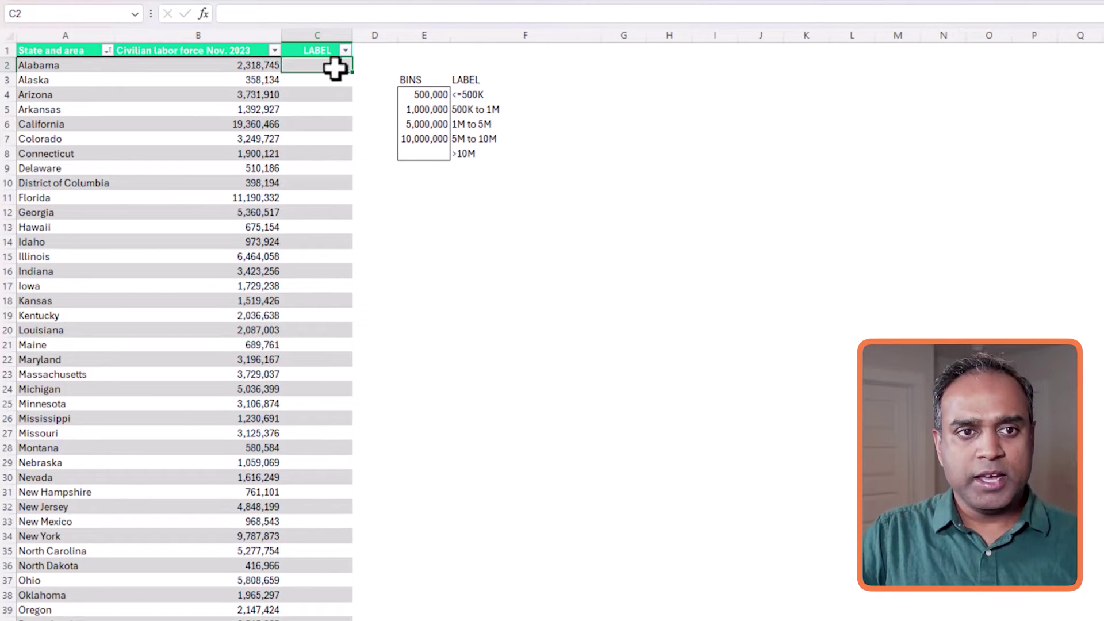
click(100, 64)
click(196, 65)
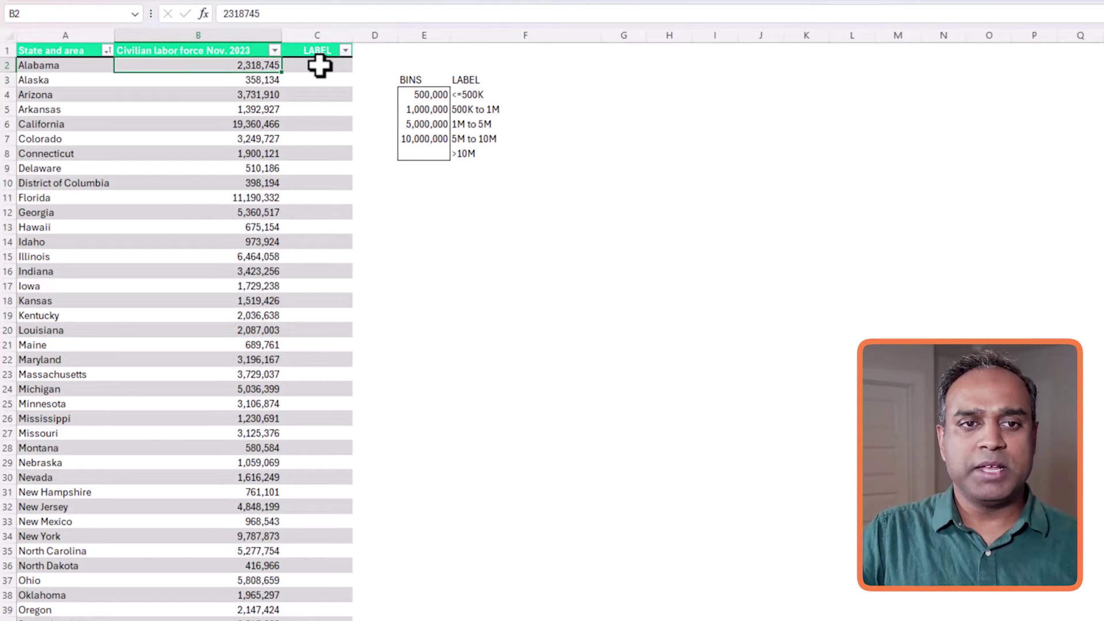
drag(426, 81, 472, 152)
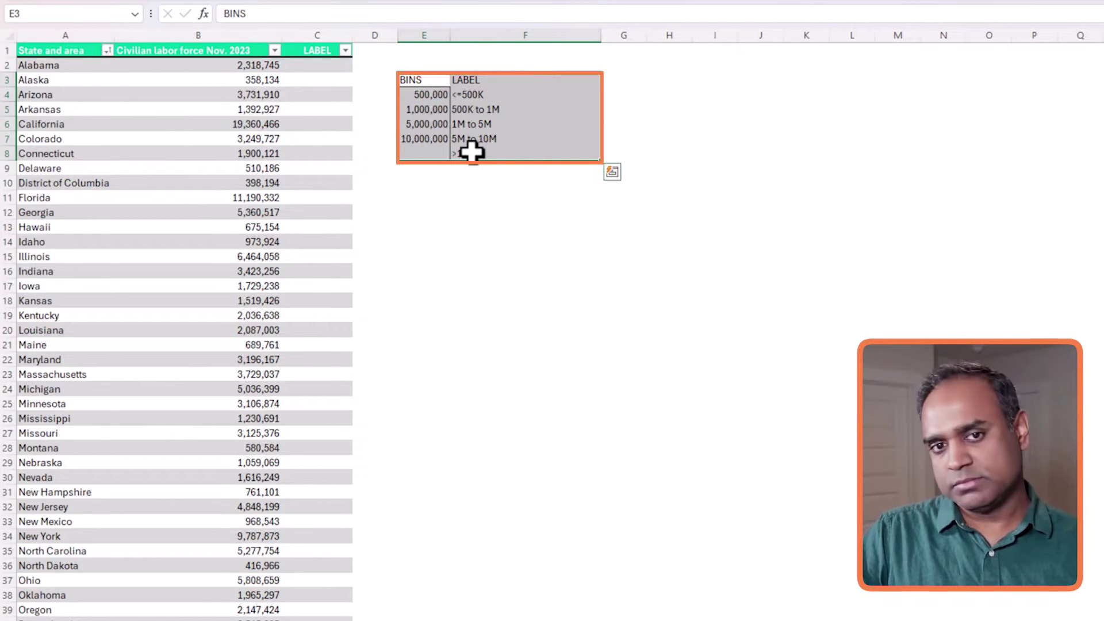
- Enter =XMATCH([@[Civilian labor force Nov. 2023]],$E$4:$E$8,1,1) in C2 to fill every state's bin number
click(328, 67)
text(=X)
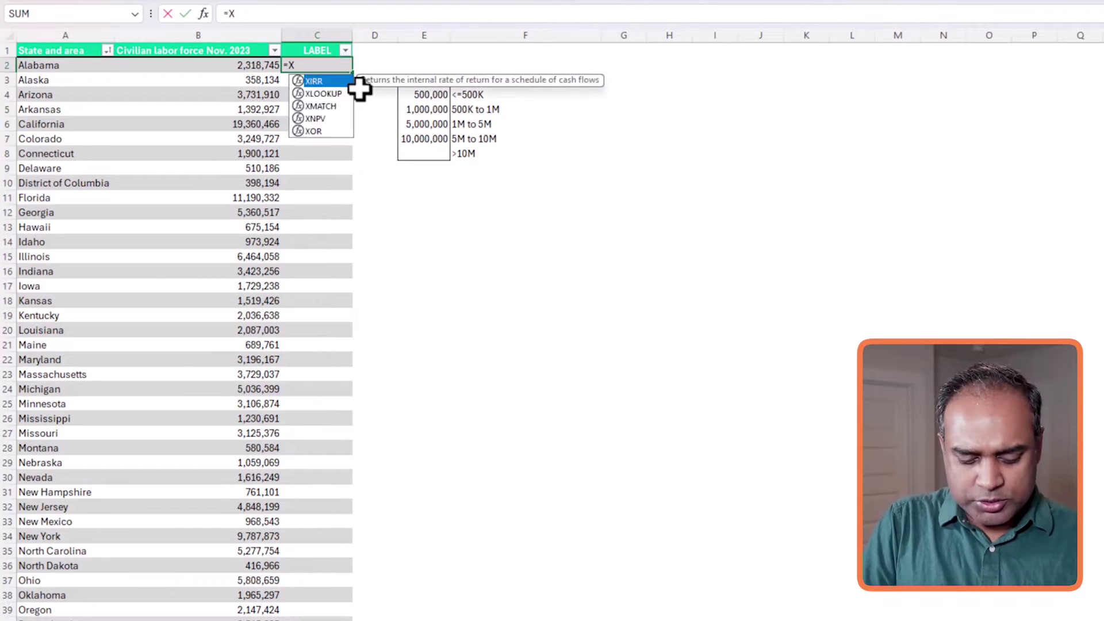
text(MATCH()
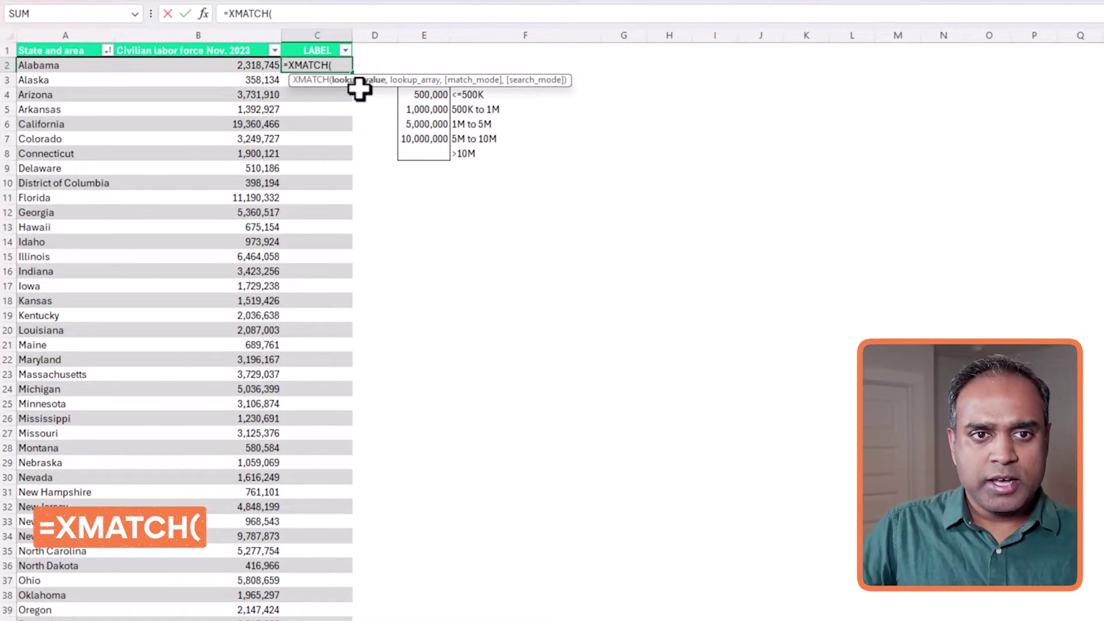
click(261, 68)
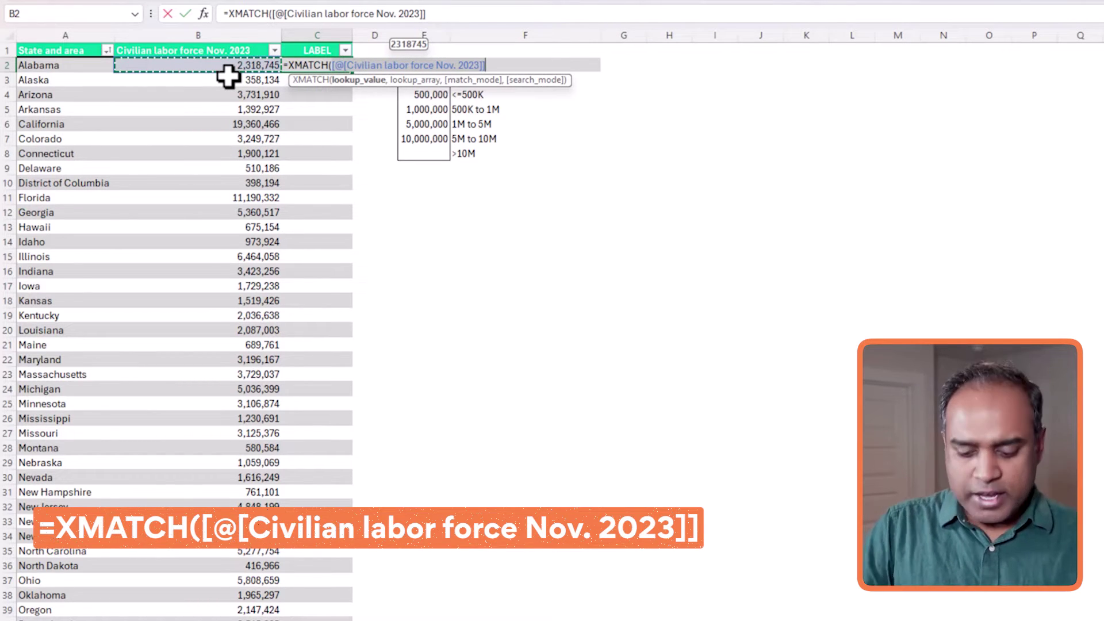
text(,)
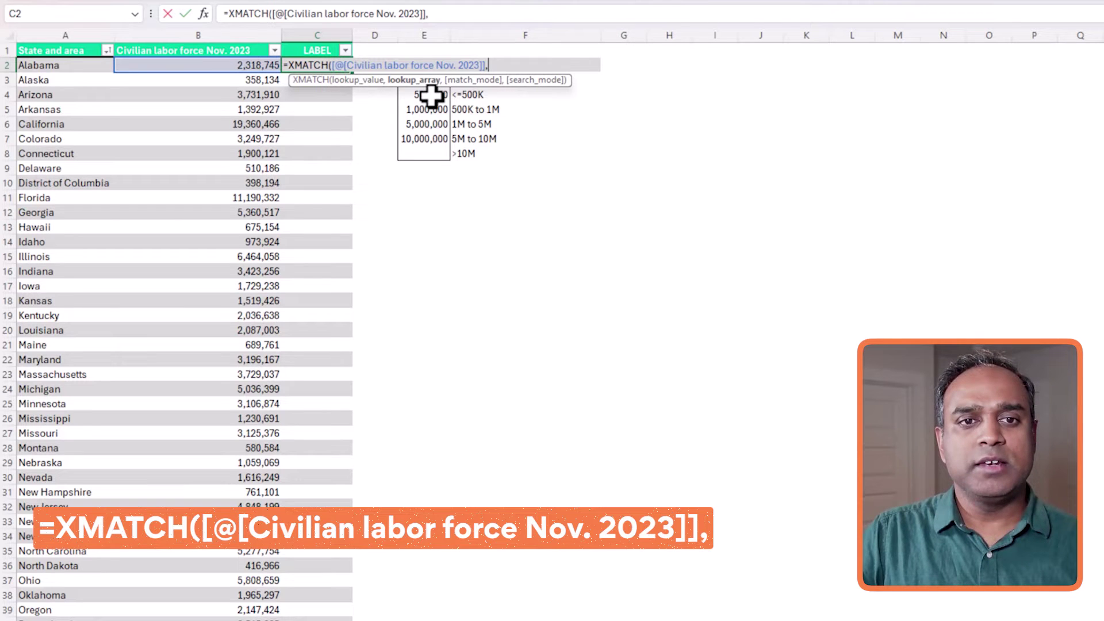
drag(431, 96, 434, 158)
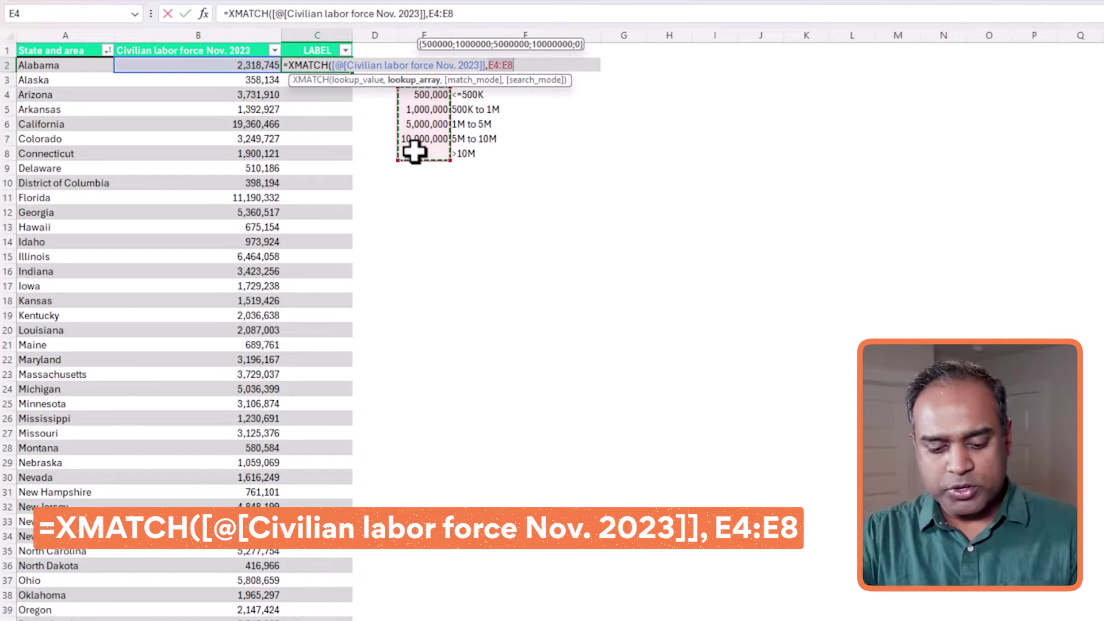
key(F4)
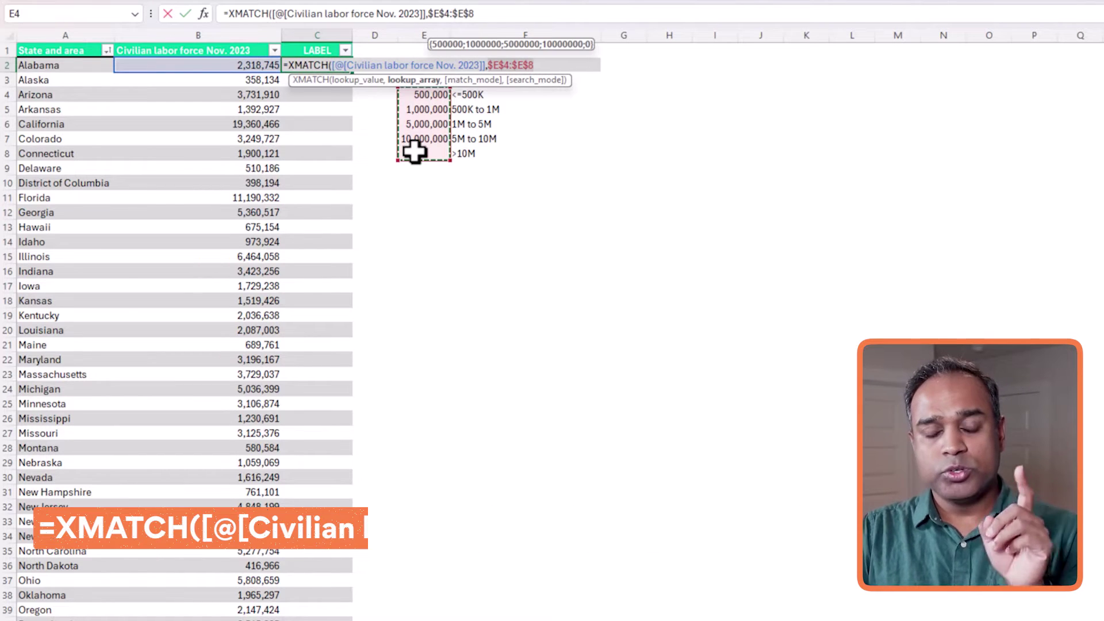
click(486, 14)
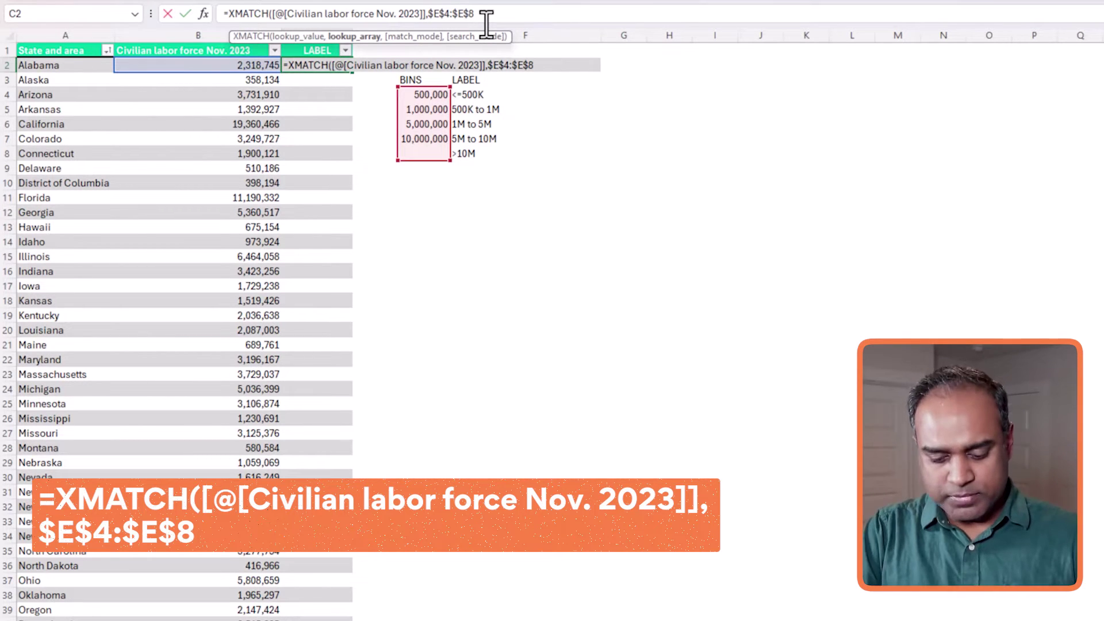
text(,)
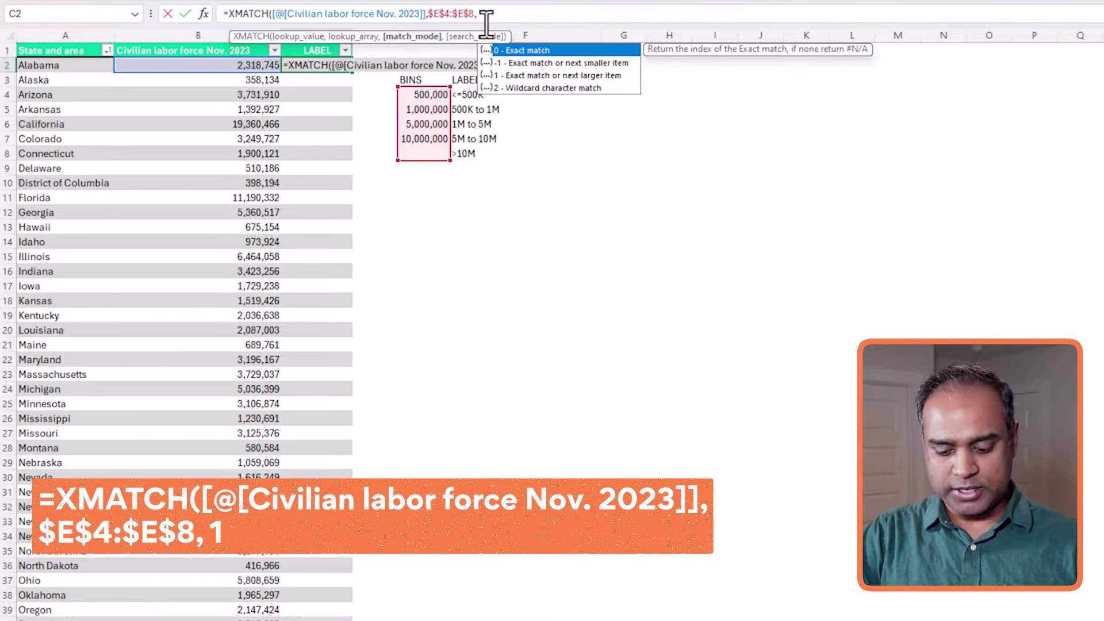
text(1,)
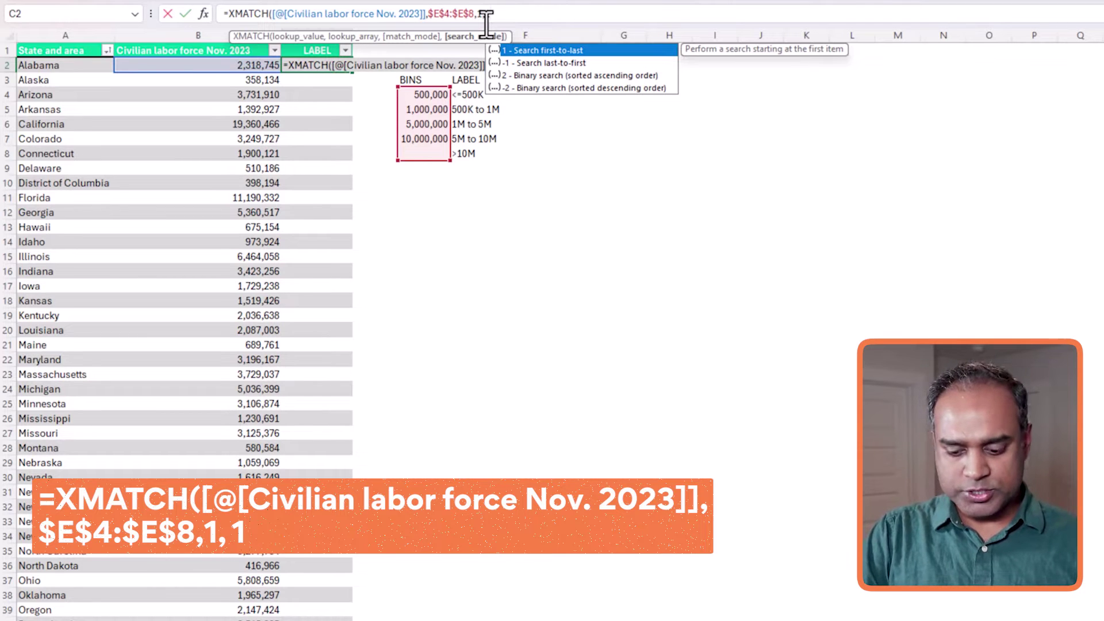
text(1))
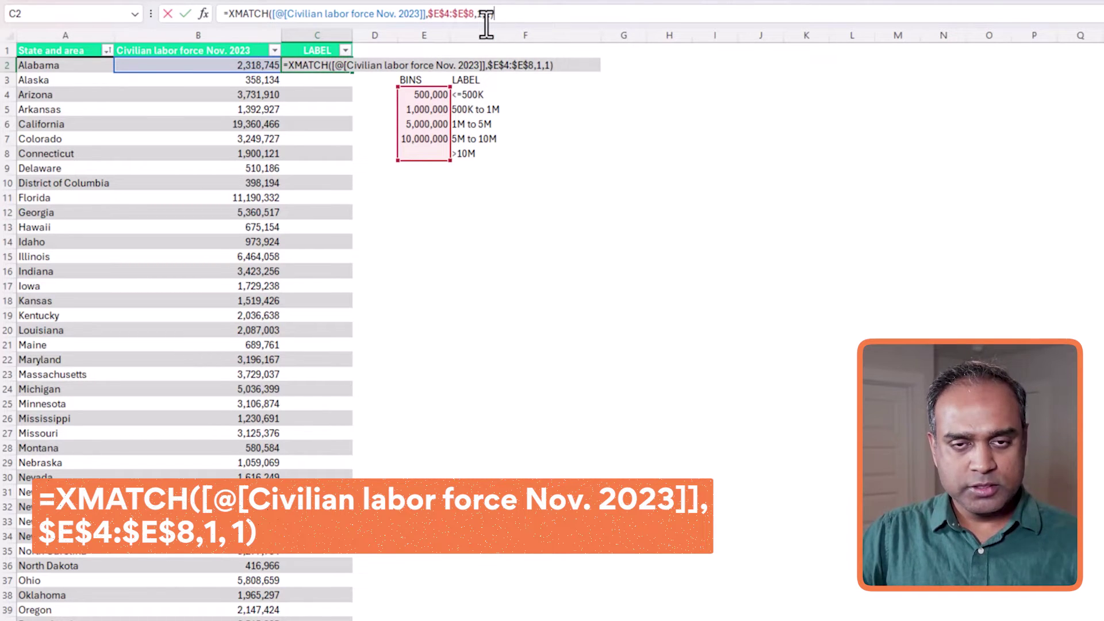
key(Return)
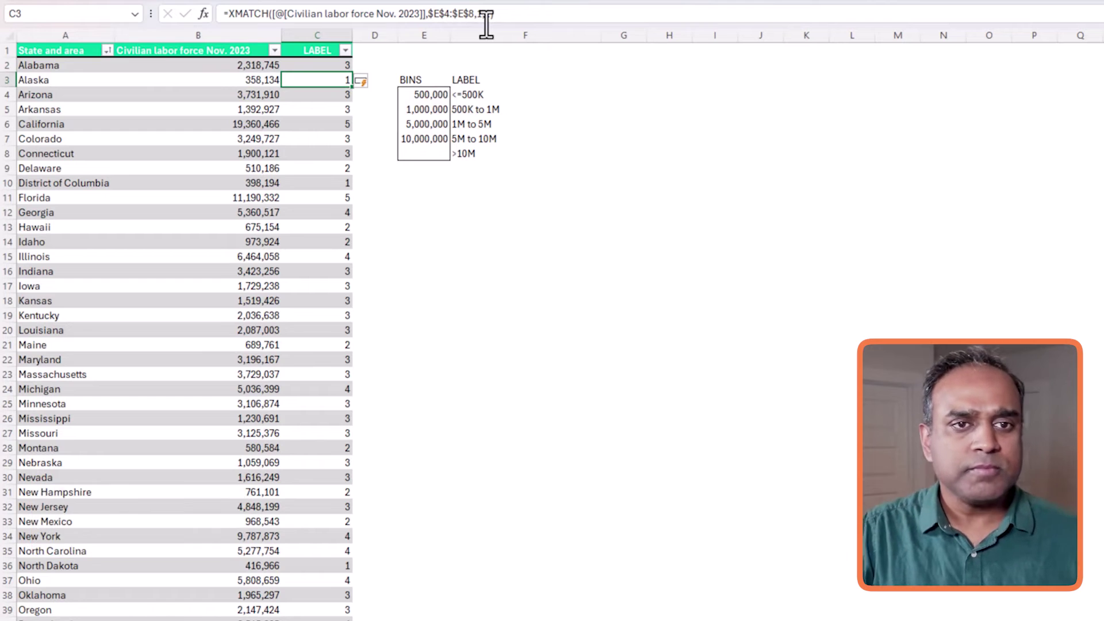
- Check how states' bin numbers match their labor force against the bin thresholds, e.g. Alabama and Delaware
click(342, 65)
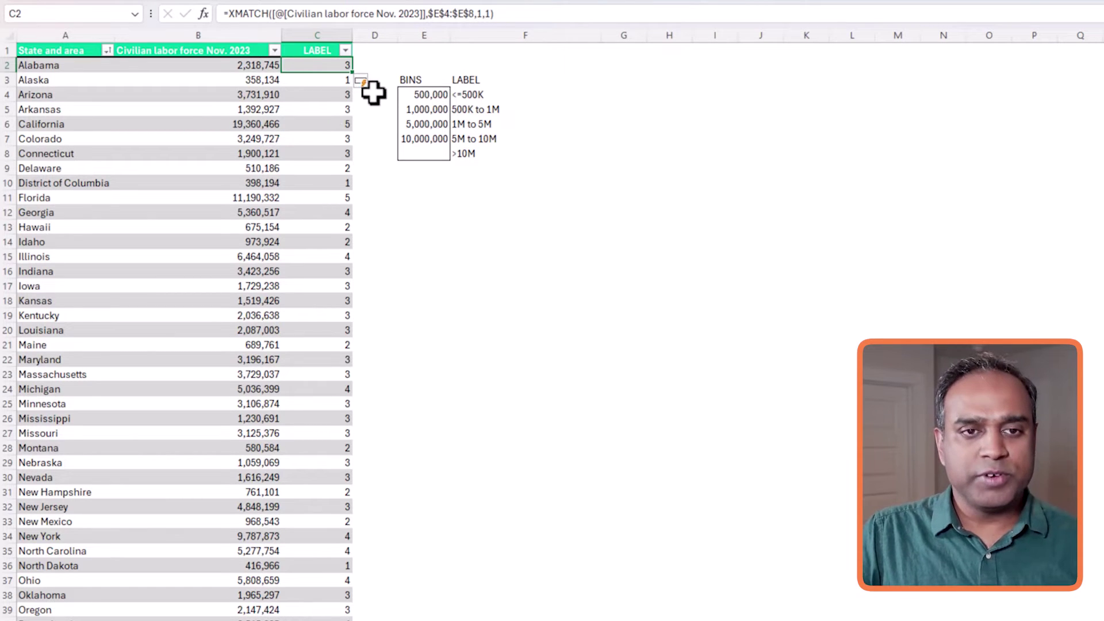
click(265, 67)
click(318, 68)
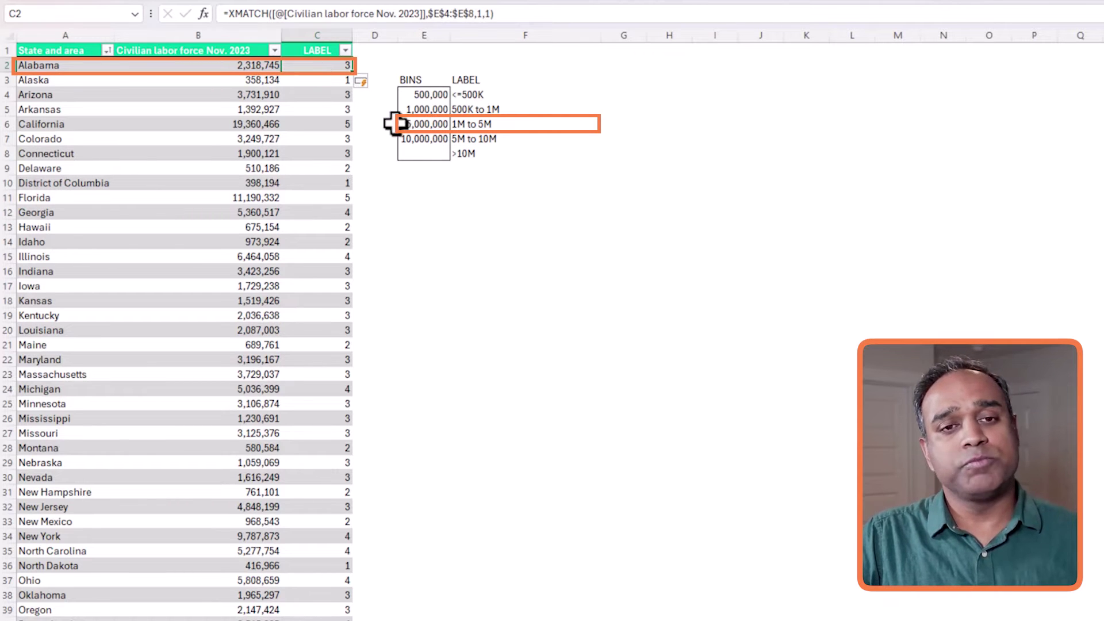
click(430, 95)
click(426, 107)
click(429, 123)
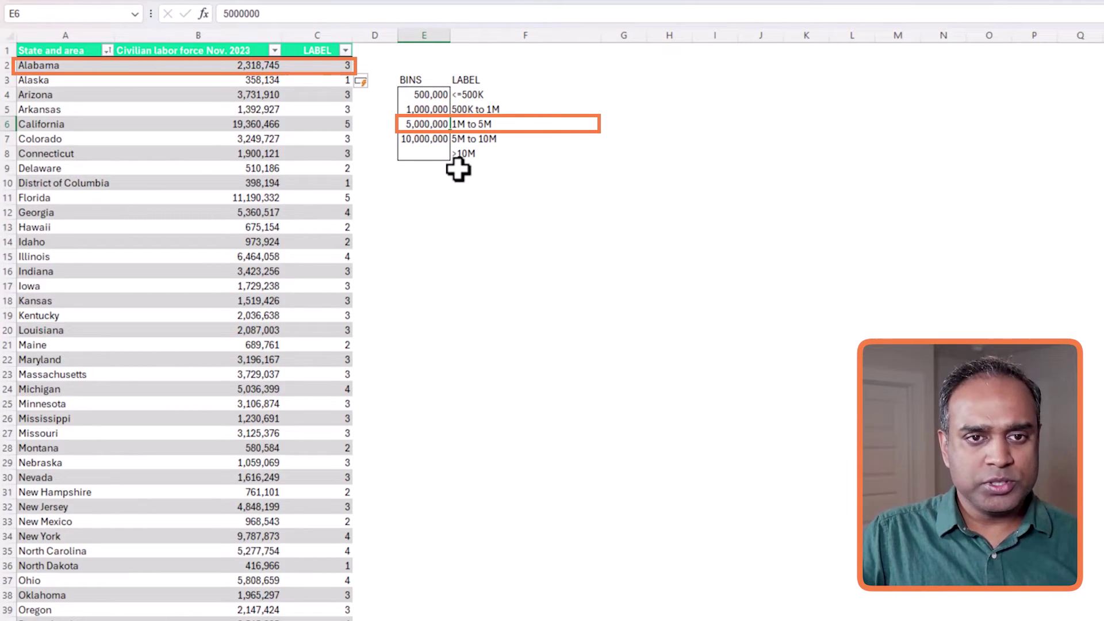
drag(435, 123, 463, 124)
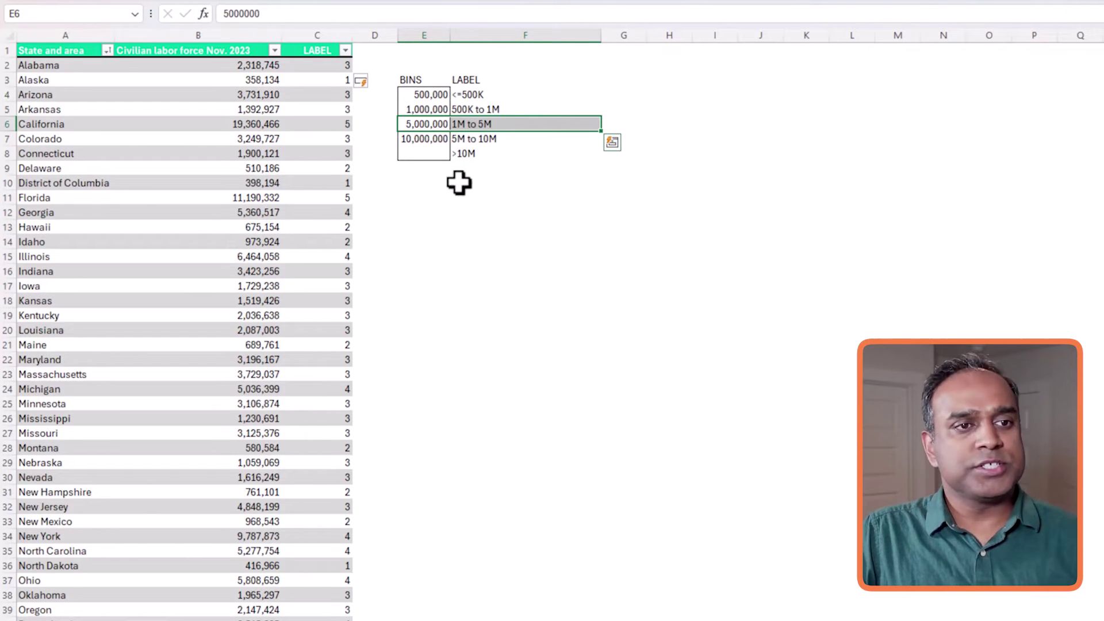
click(323, 111)
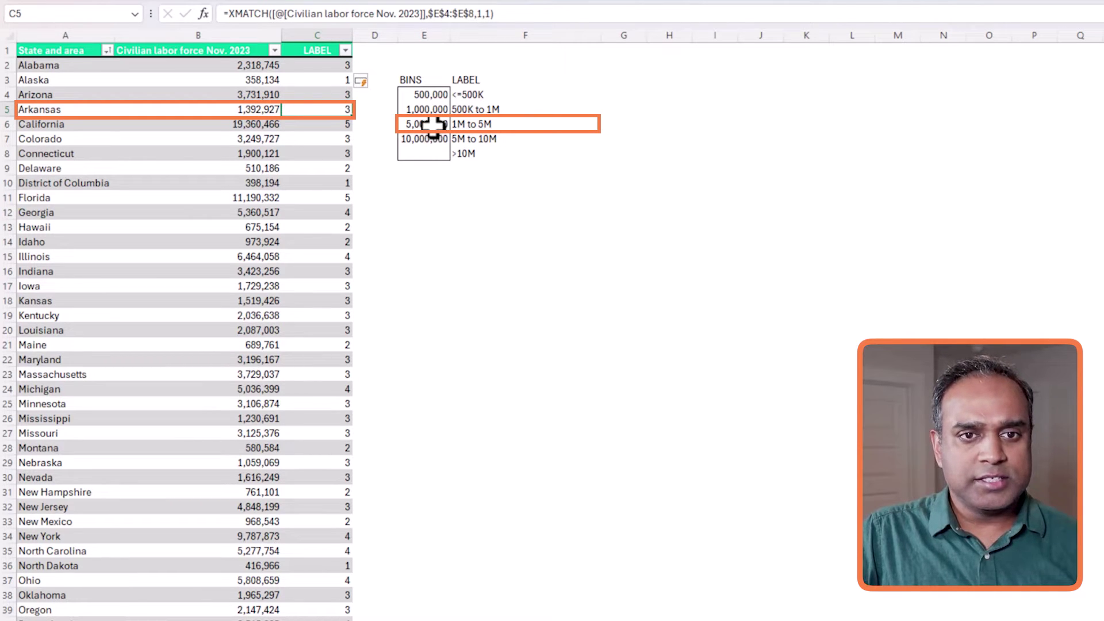
drag(433, 125, 459, 123)
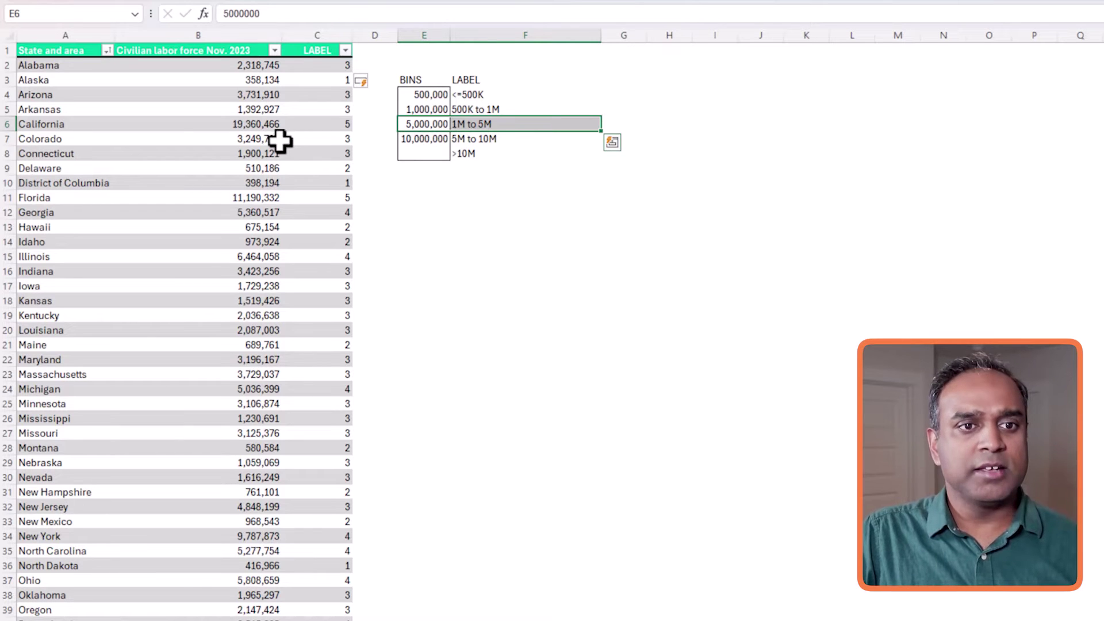
click(269, 167)
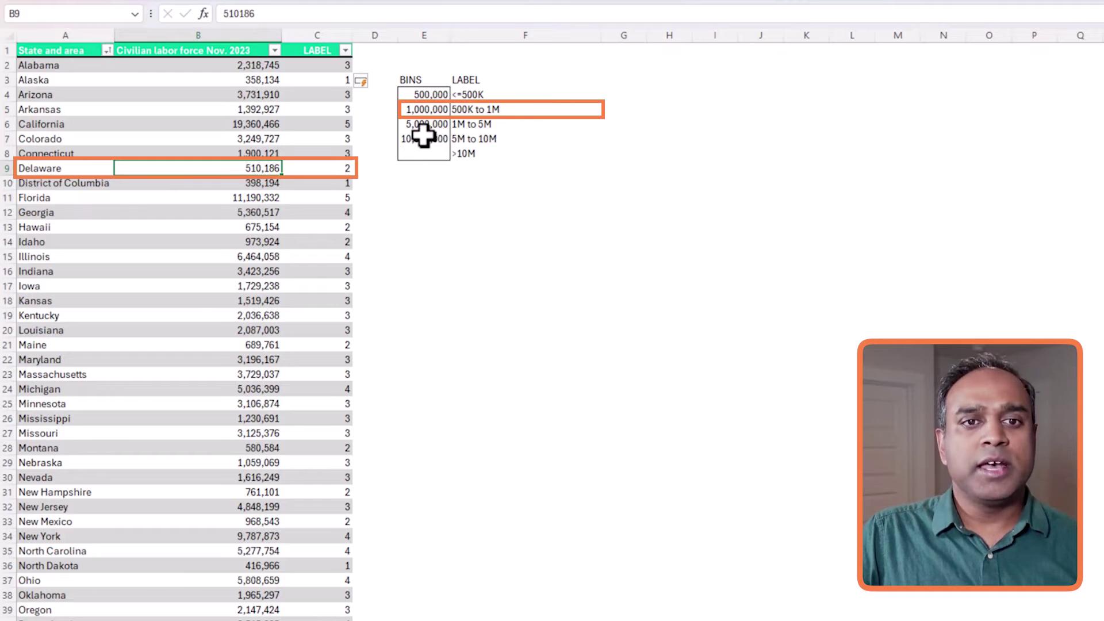
click(347, 167)
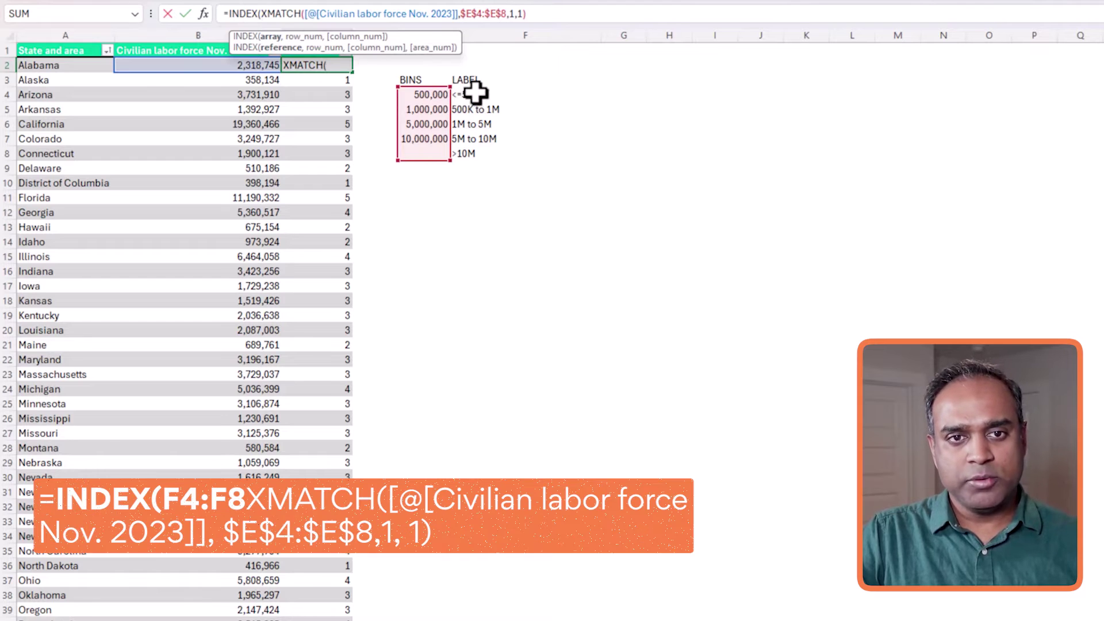
- Complete the INDEX with $F$4:$F$8 as the label range so each state shows its text category
drag(476, 93, 477, 154)
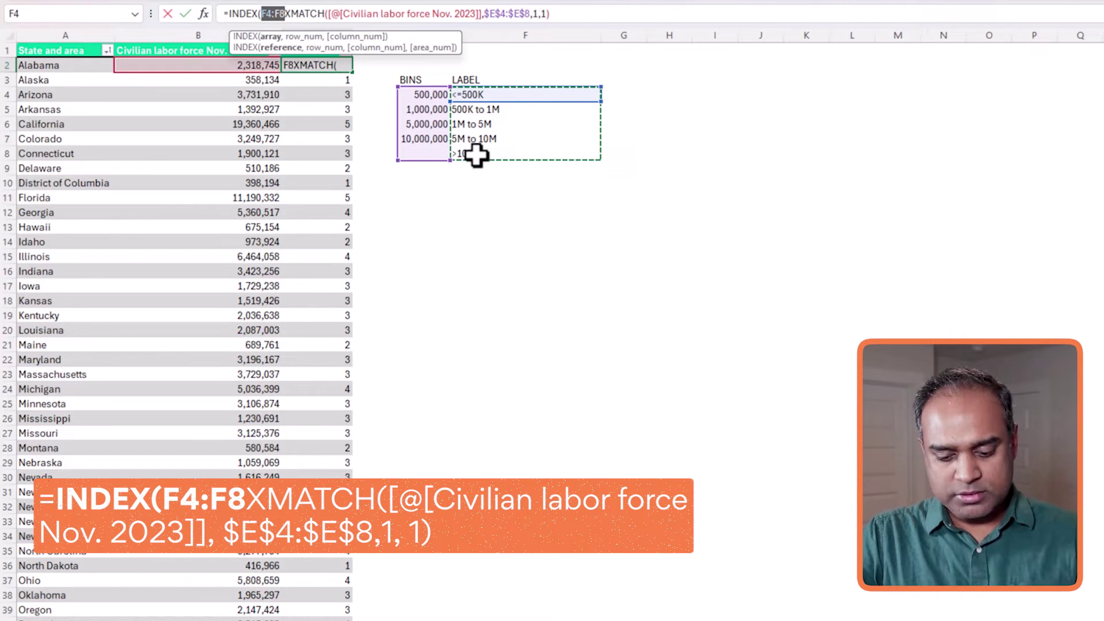
key(F4)
text(,)
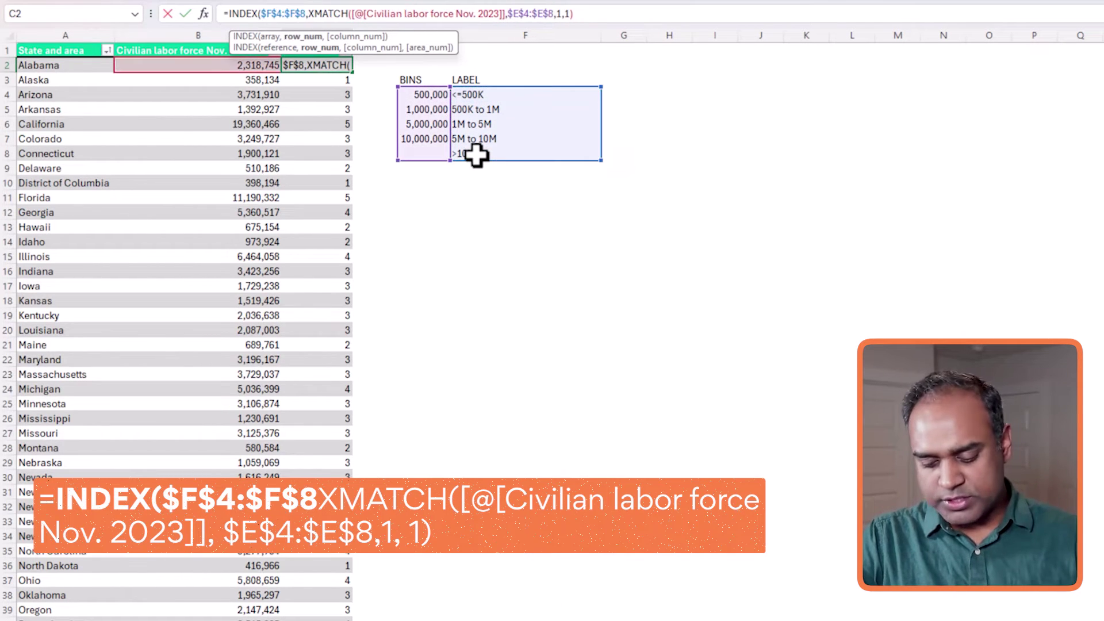
click(594, 16)
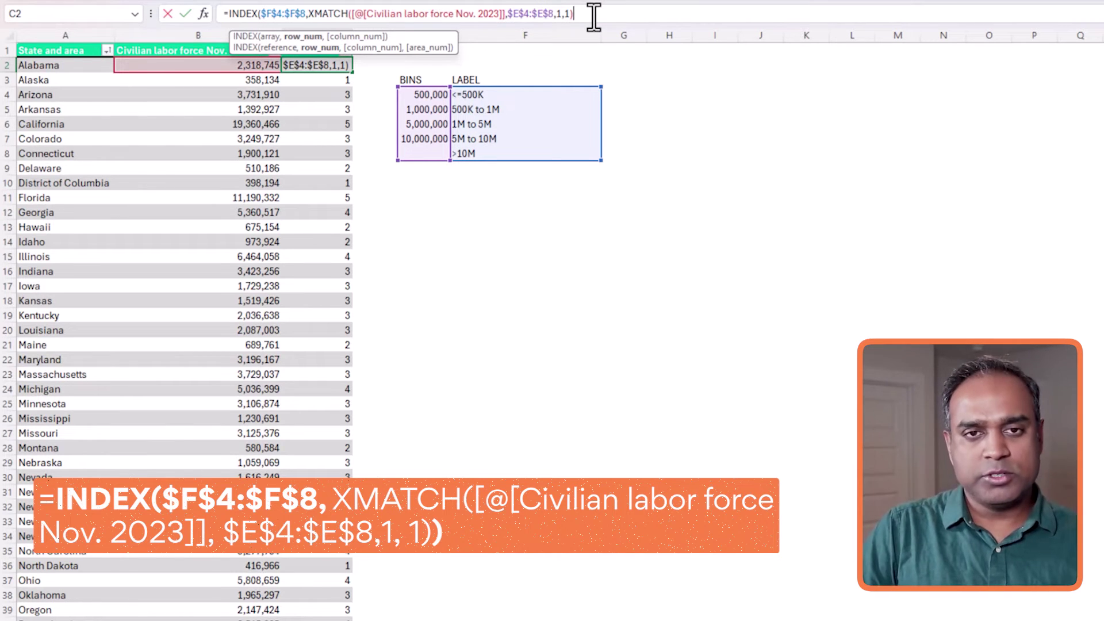
text())
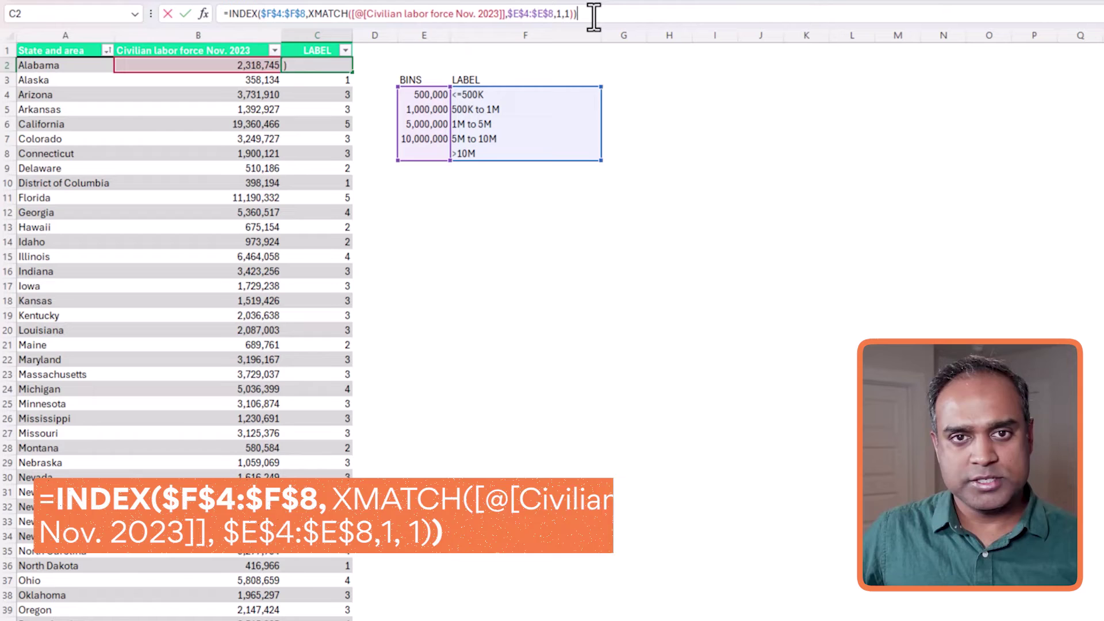
key(Return)
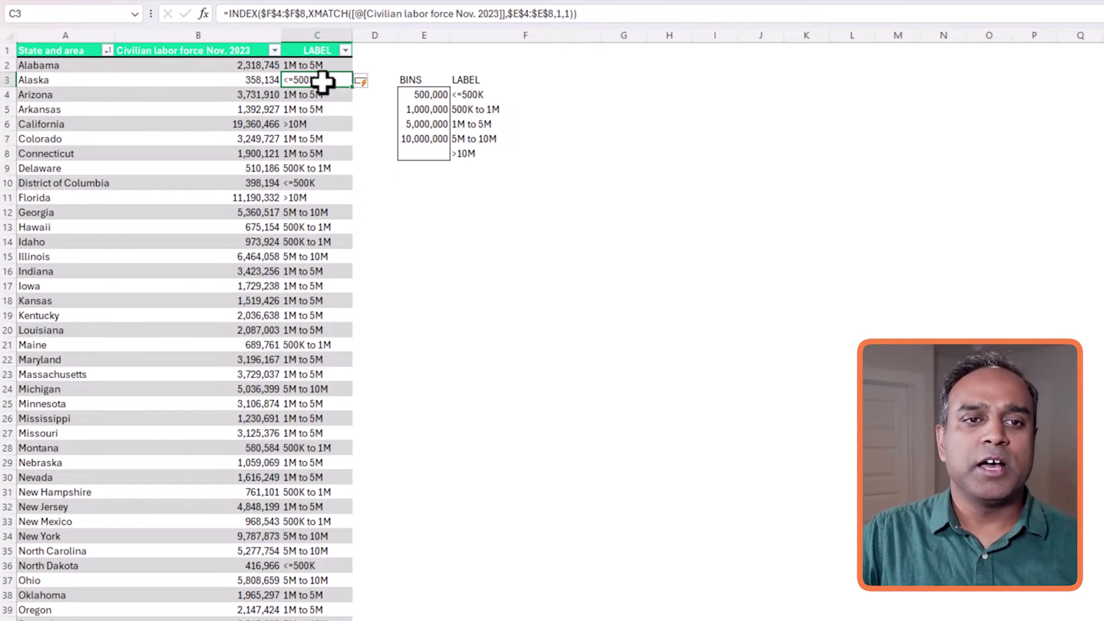
click(314, 63)
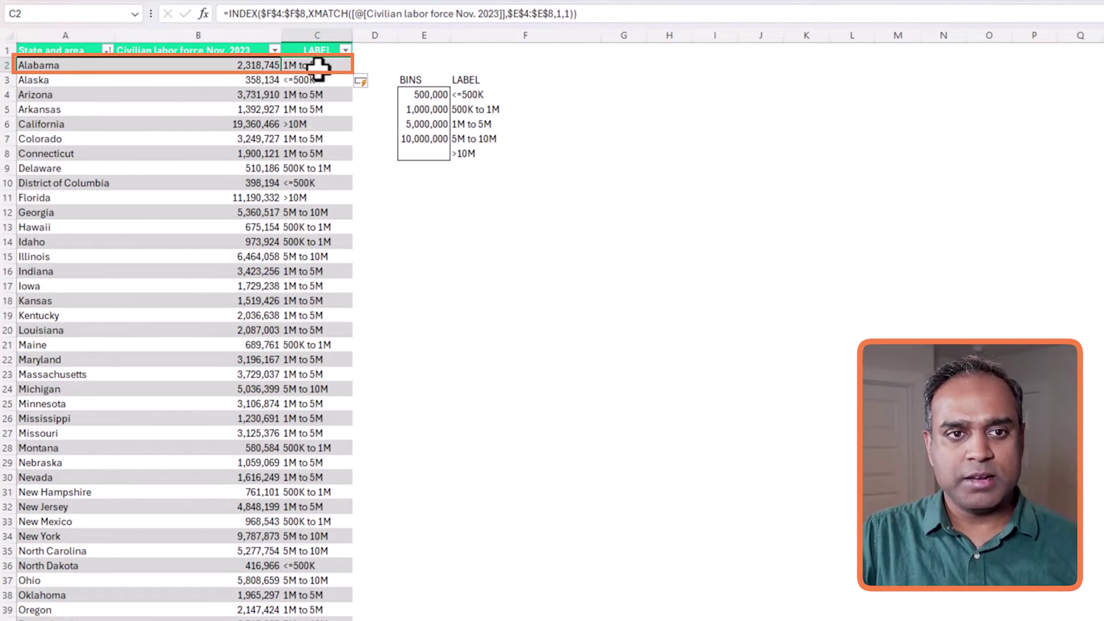
click(227, 197)
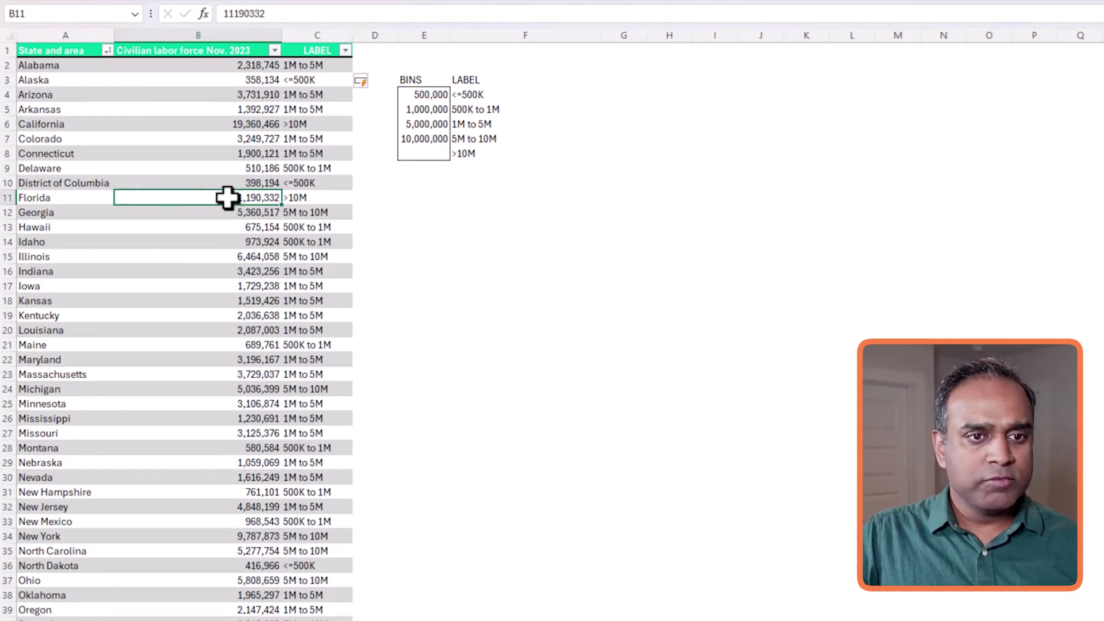
click(254, 374)
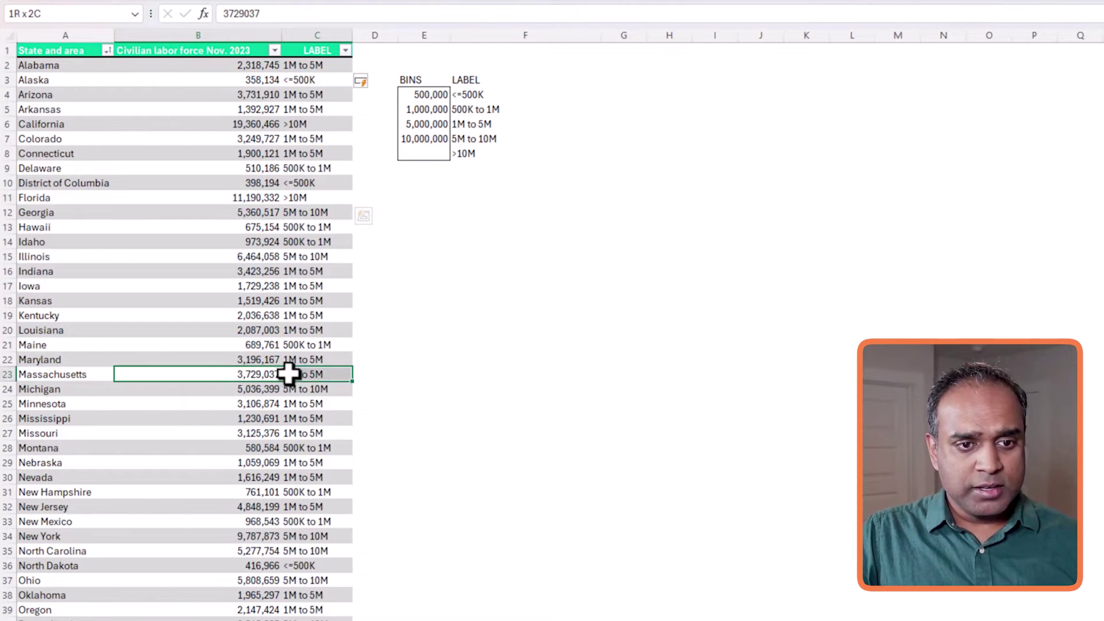
click(254, 493)
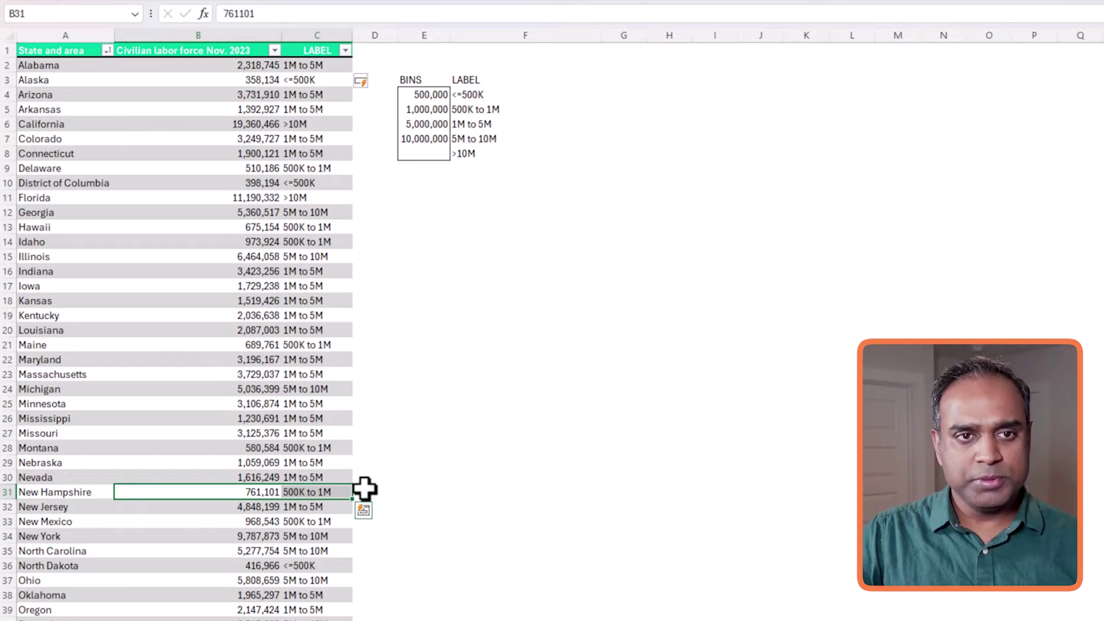
key(ctrl+a)
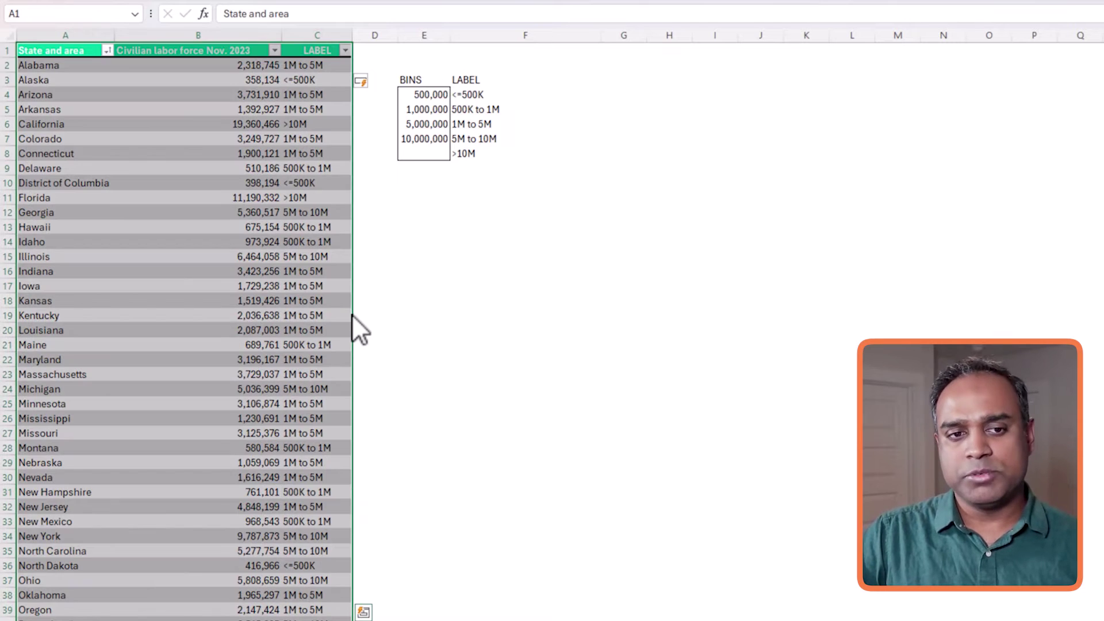
- Insert a Filled Map chart from an empty cell and place it beside the BINS table
click(431, 273)
click(457, 196)
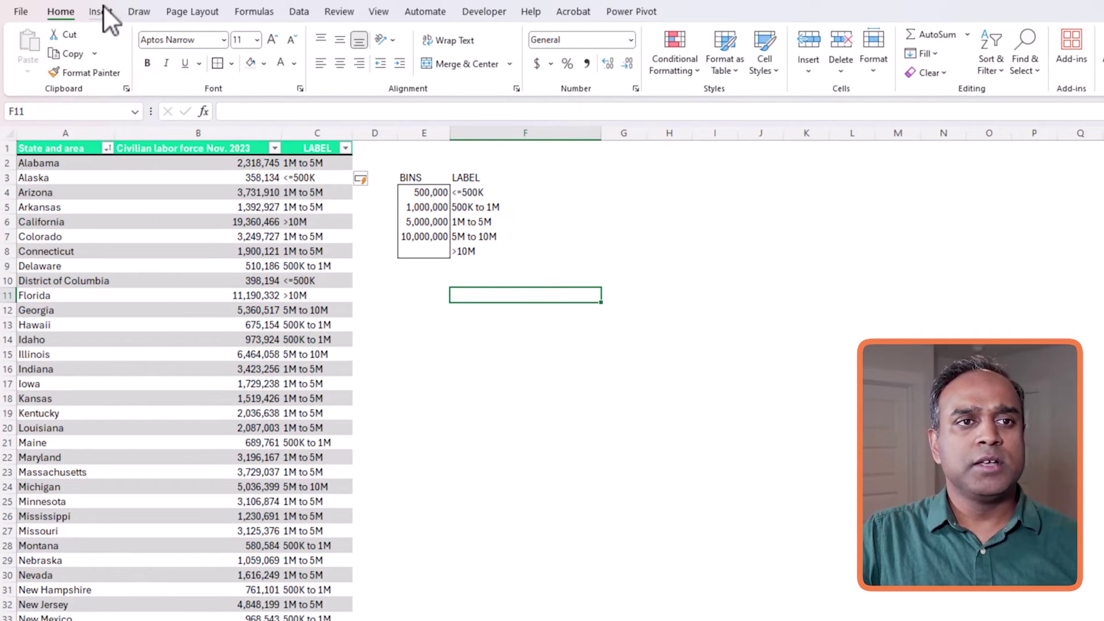
click(101, 11)
click(391, 47)
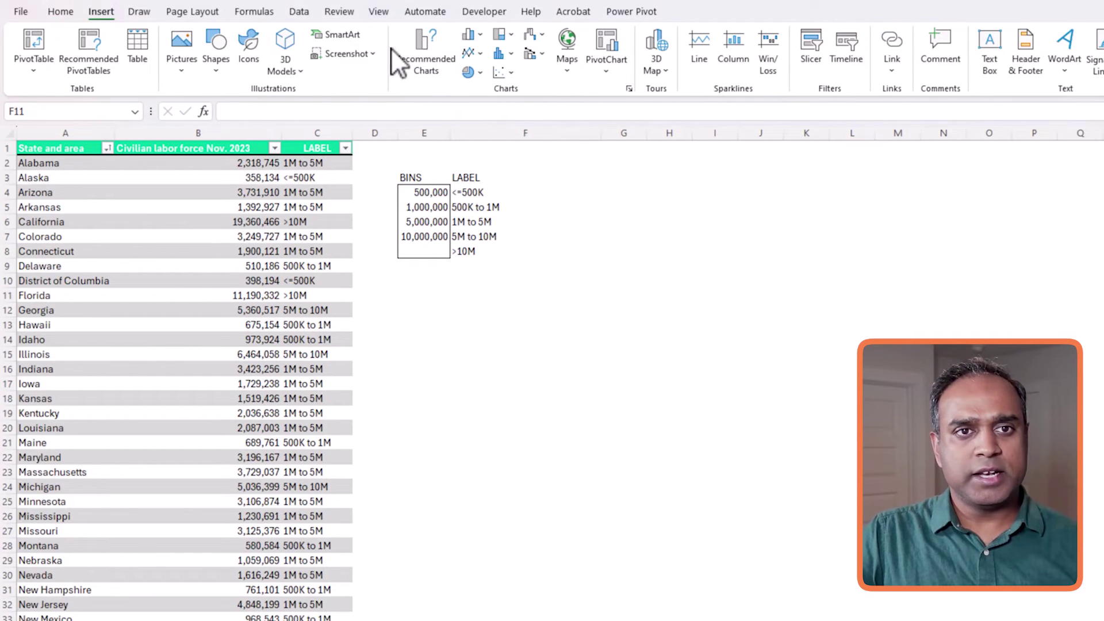
click(564, 65)
click(576, 115)
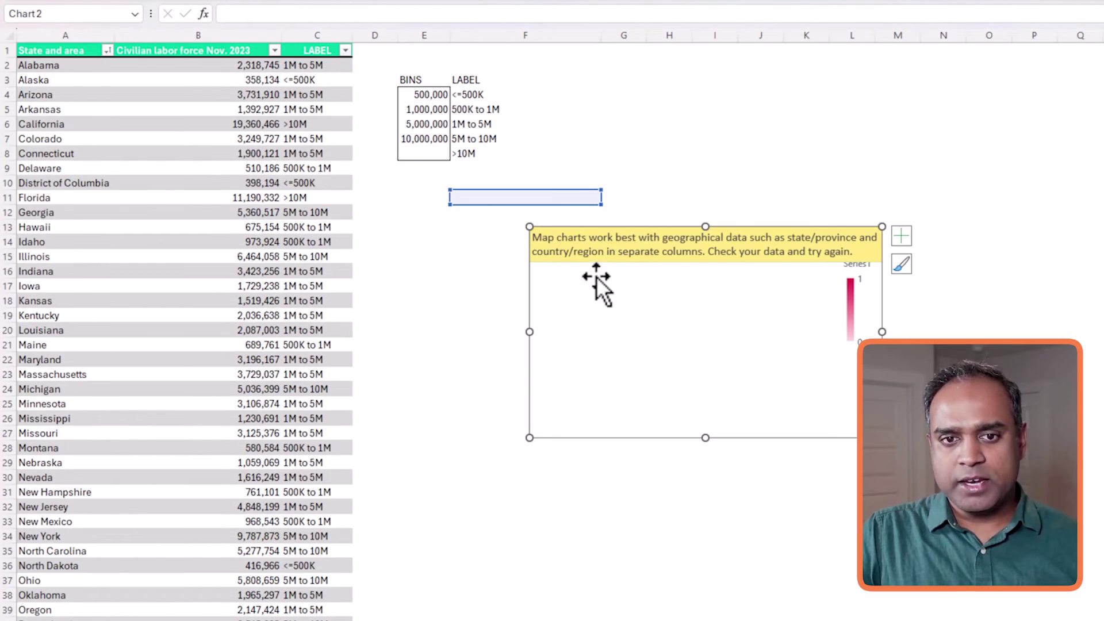
click(575, 316)
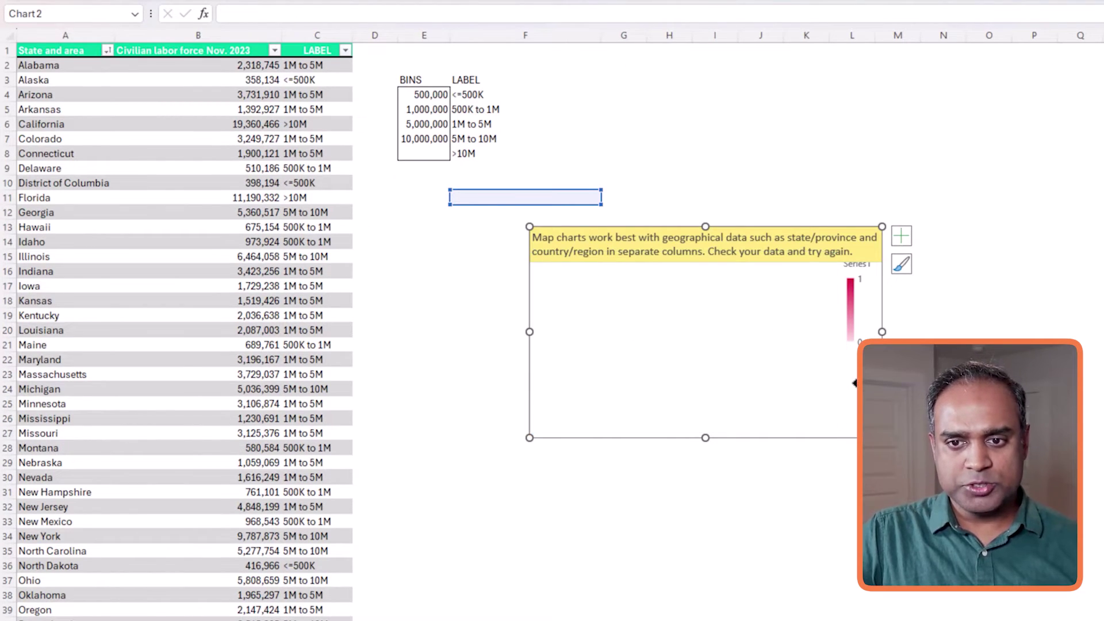
drag(855, 396, 768, 368)
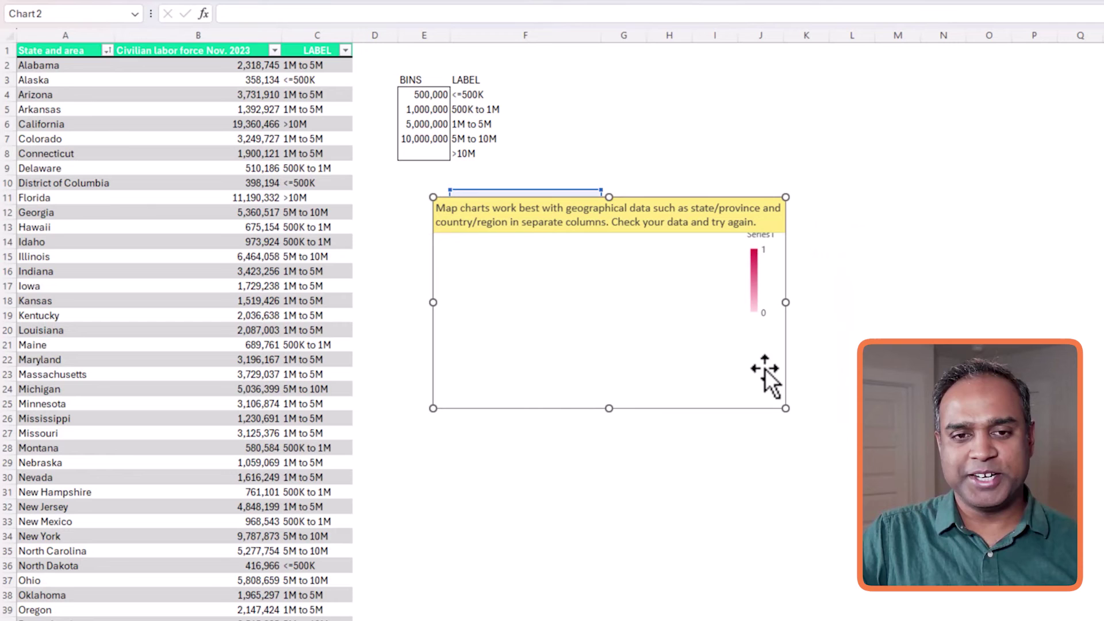
- Edit the map's series via Select Data, using header B1 as the series name
right_click(583, 316)
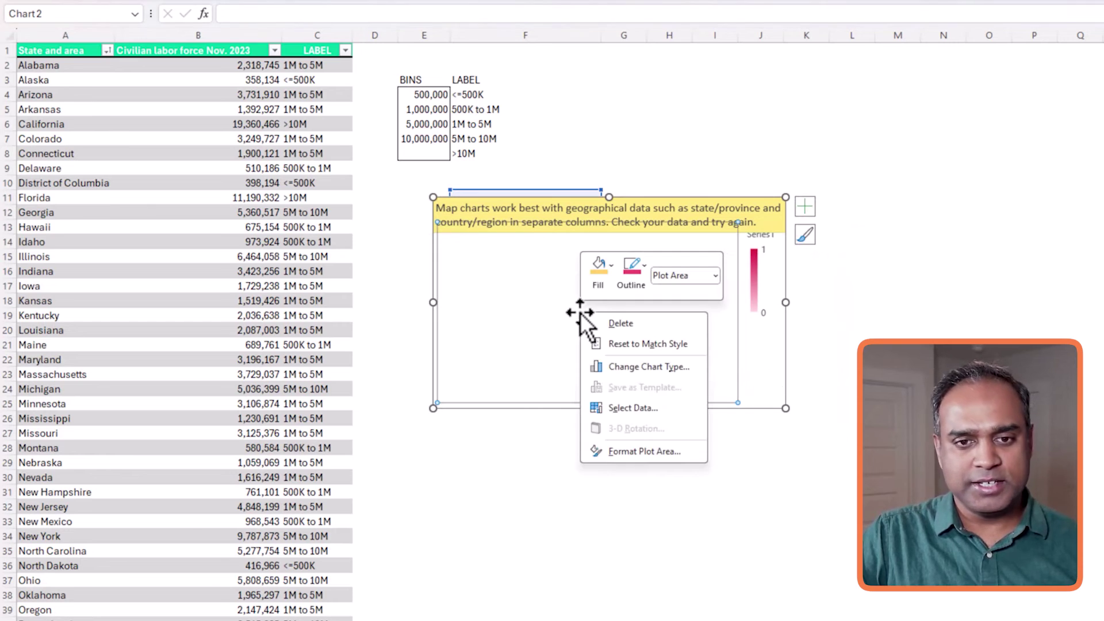
click(650, 406)
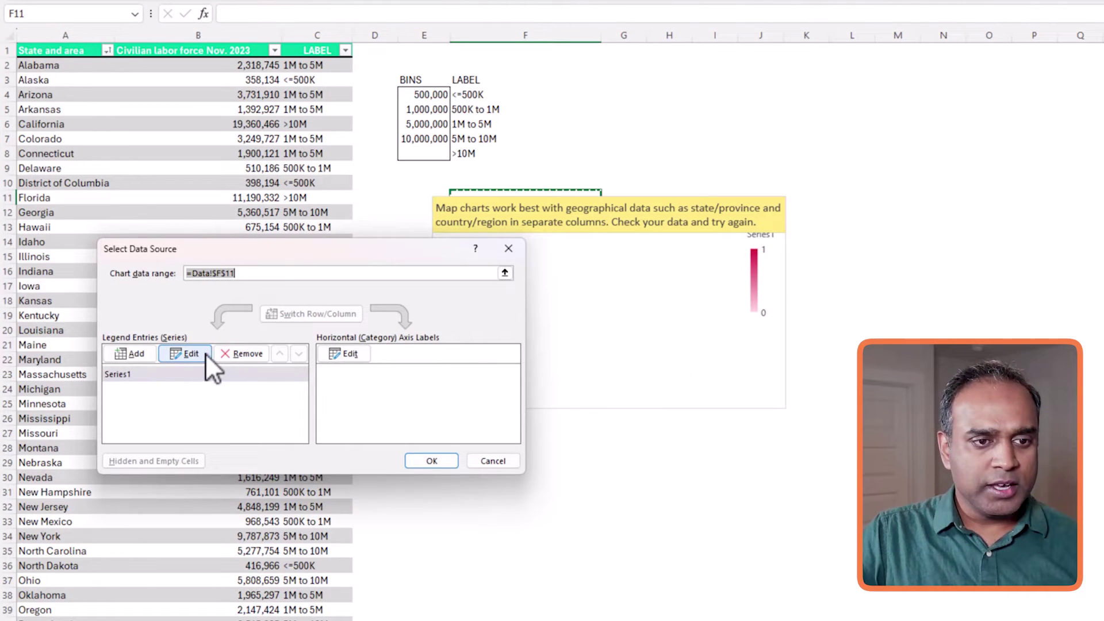
drag(285, 254, 505, 255)
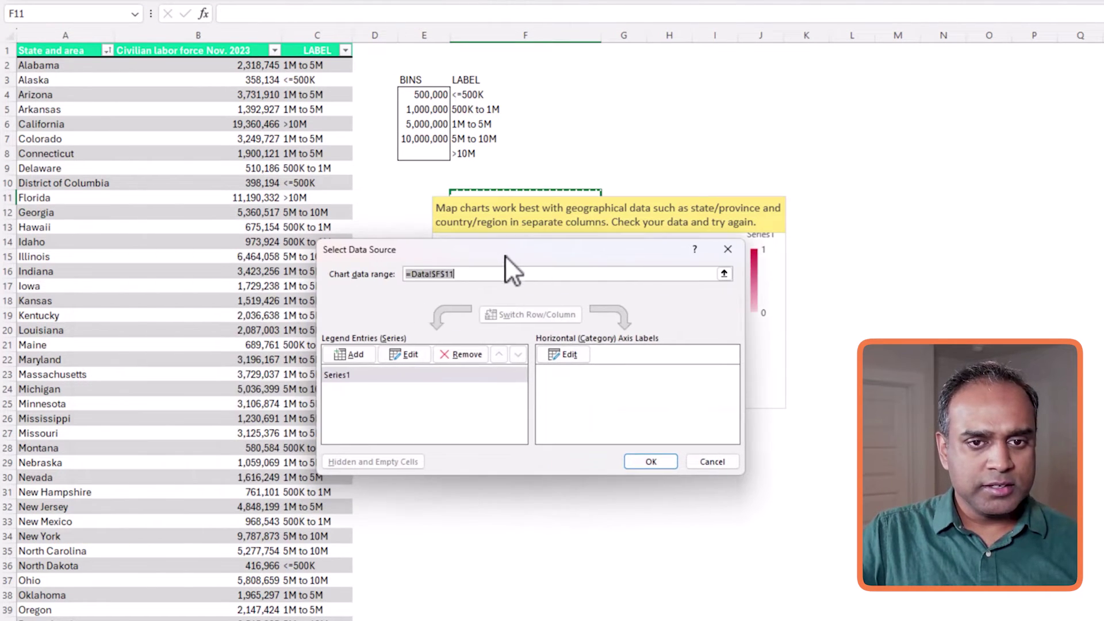
click(416, 357)
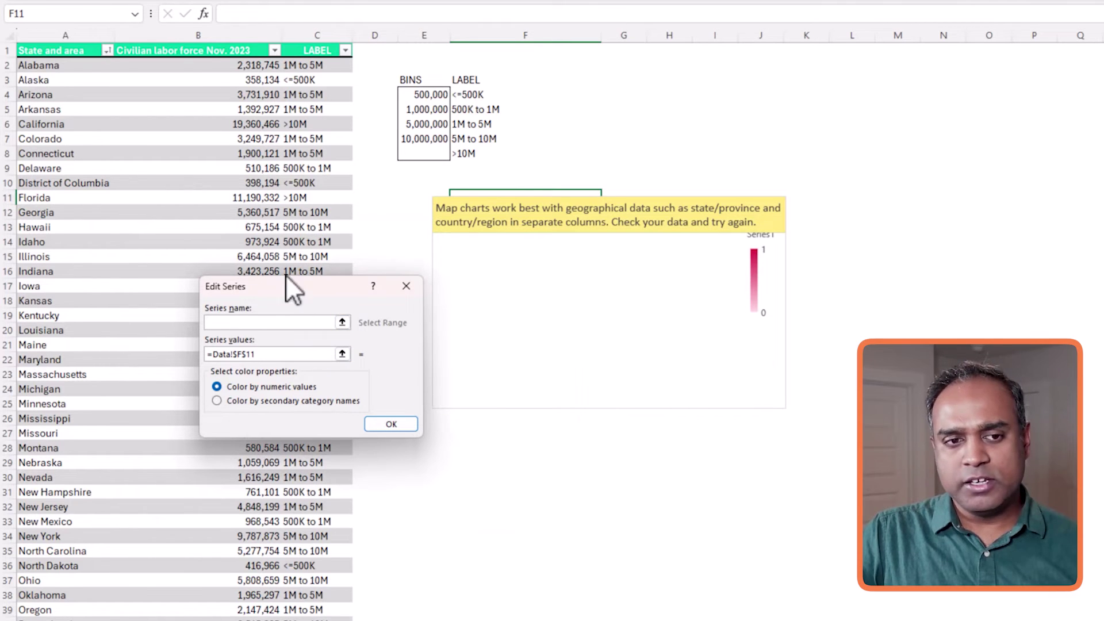
click(201, 52)
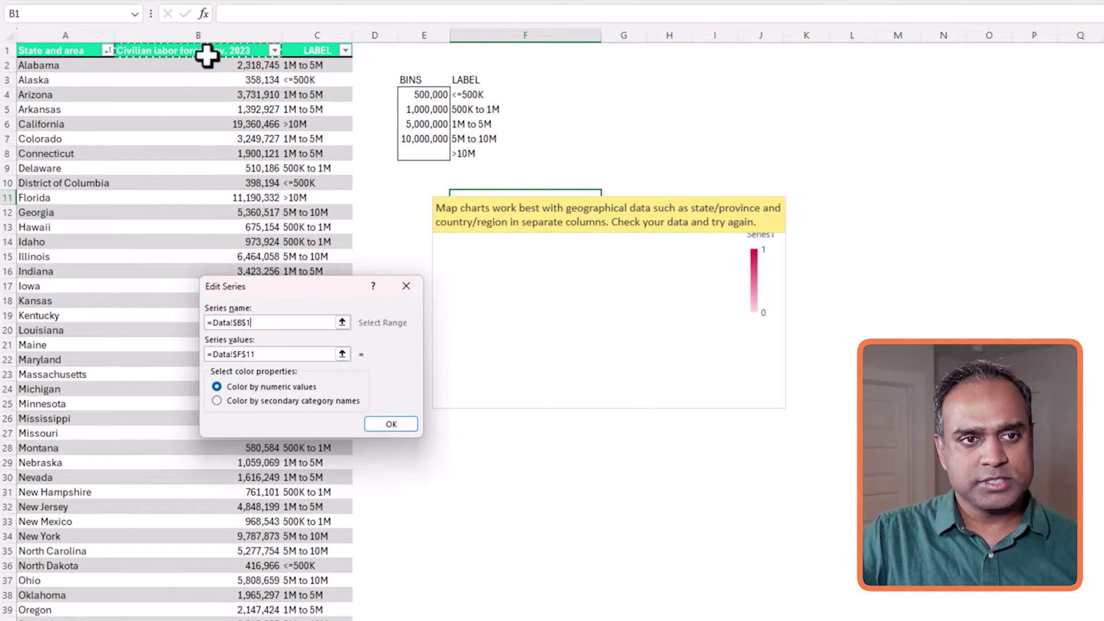
- Set the series values to the LABEL column range Data!$C$2:$C$53
click(291, 354)
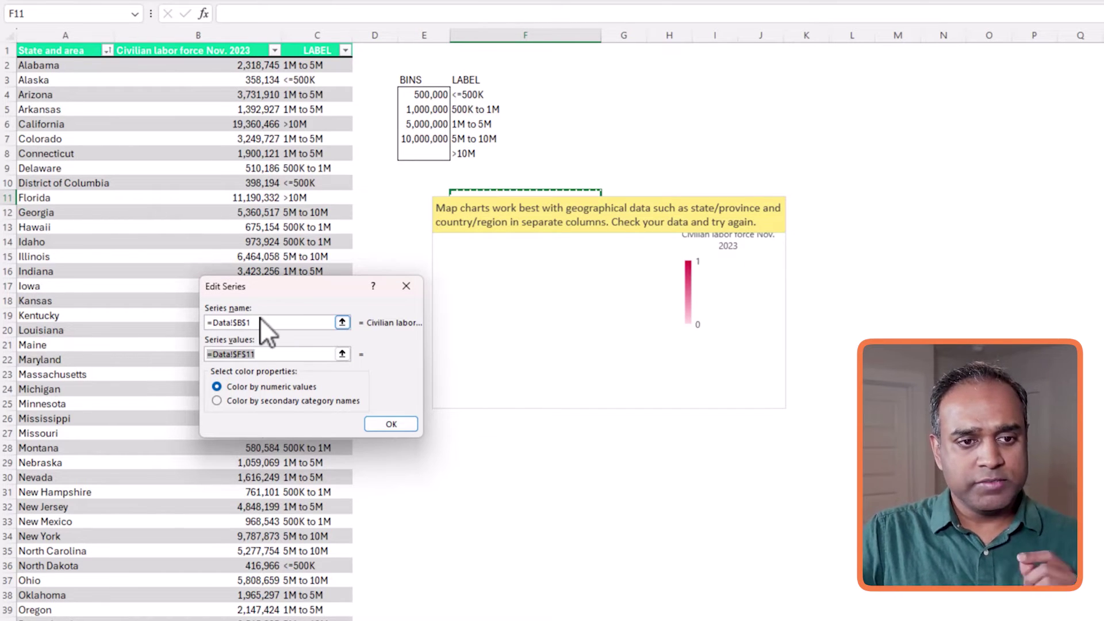
text(+)
click(296, 65)
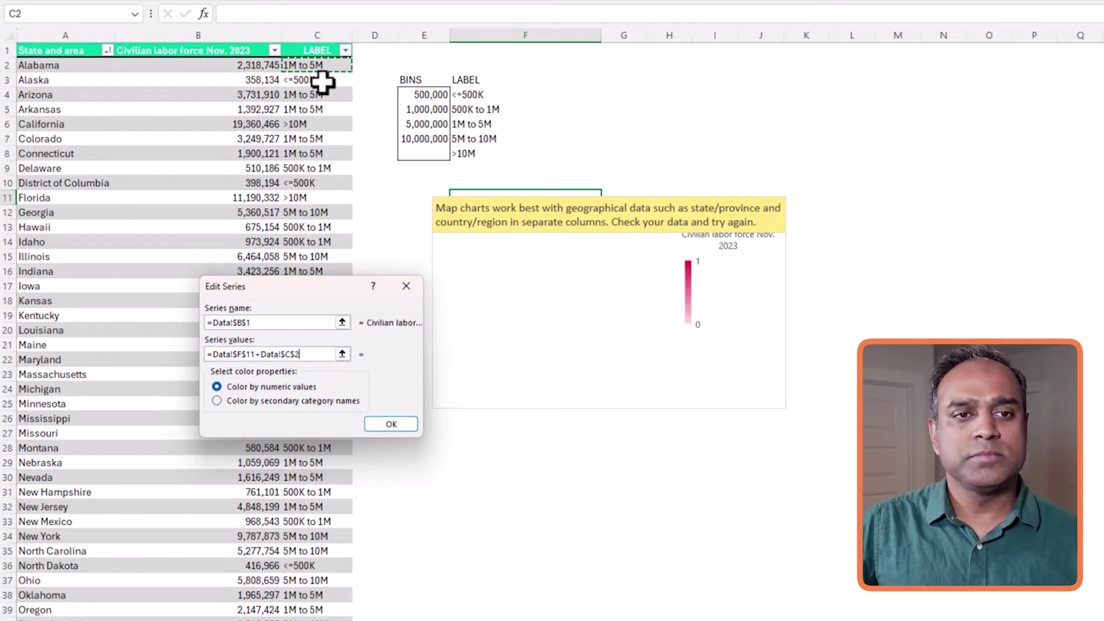
key(ctrl+shift+Down)
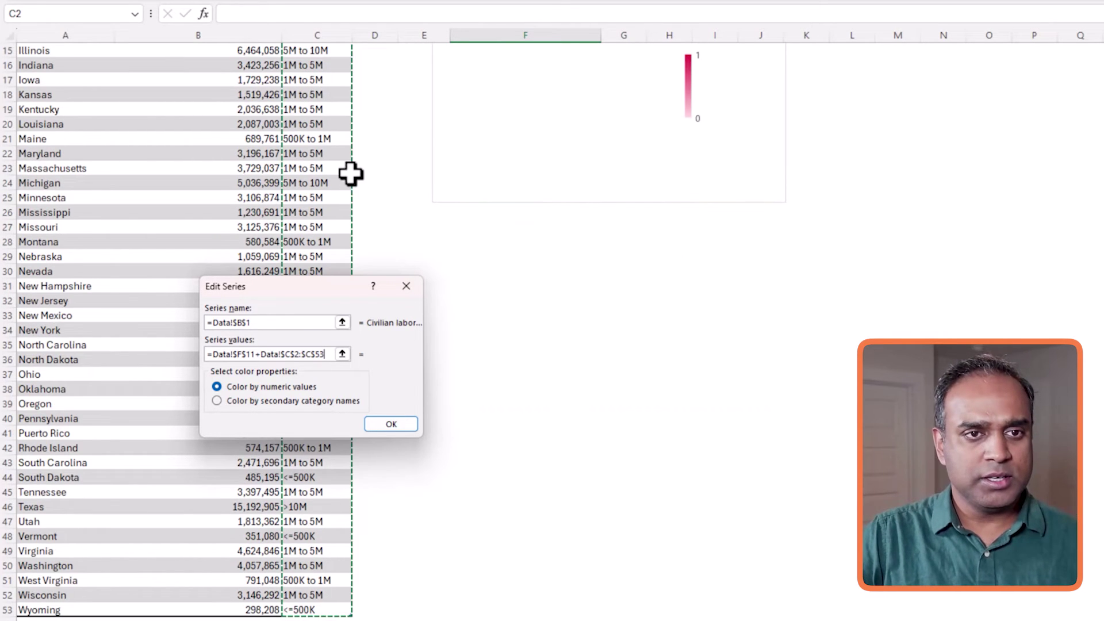
scroll(357, 278, up, 2)
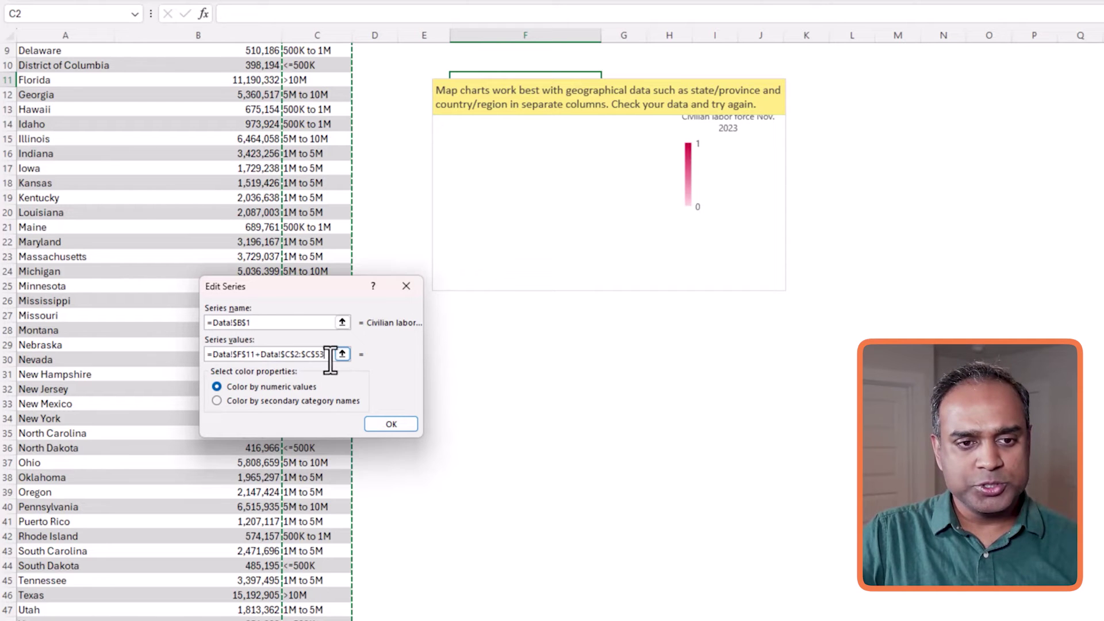
drag(331, 356, 210, 357)
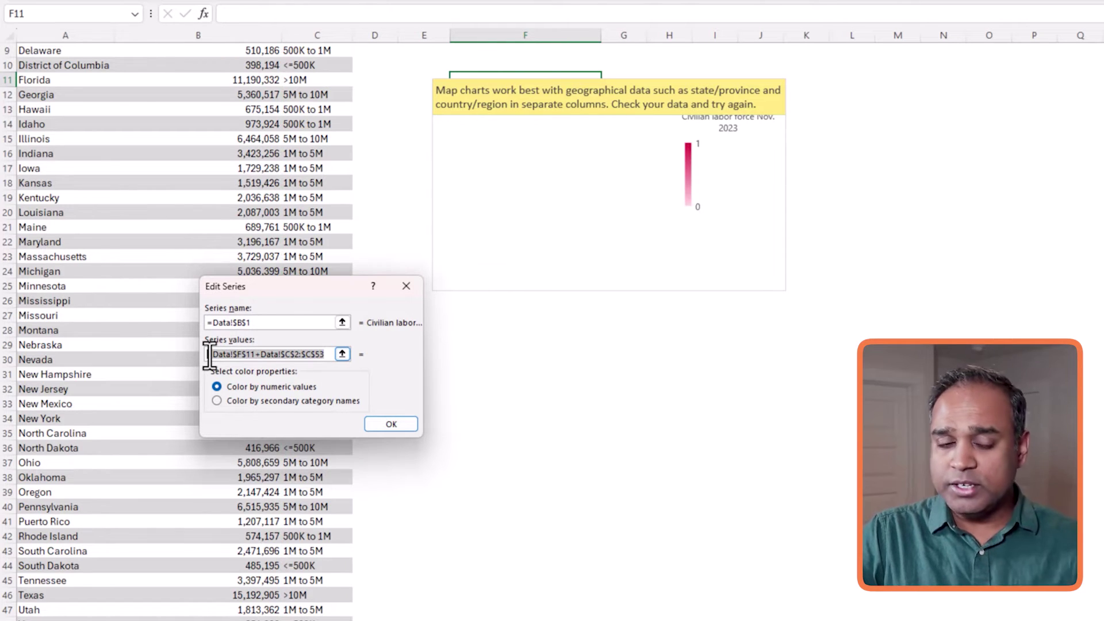
click(336, 137)
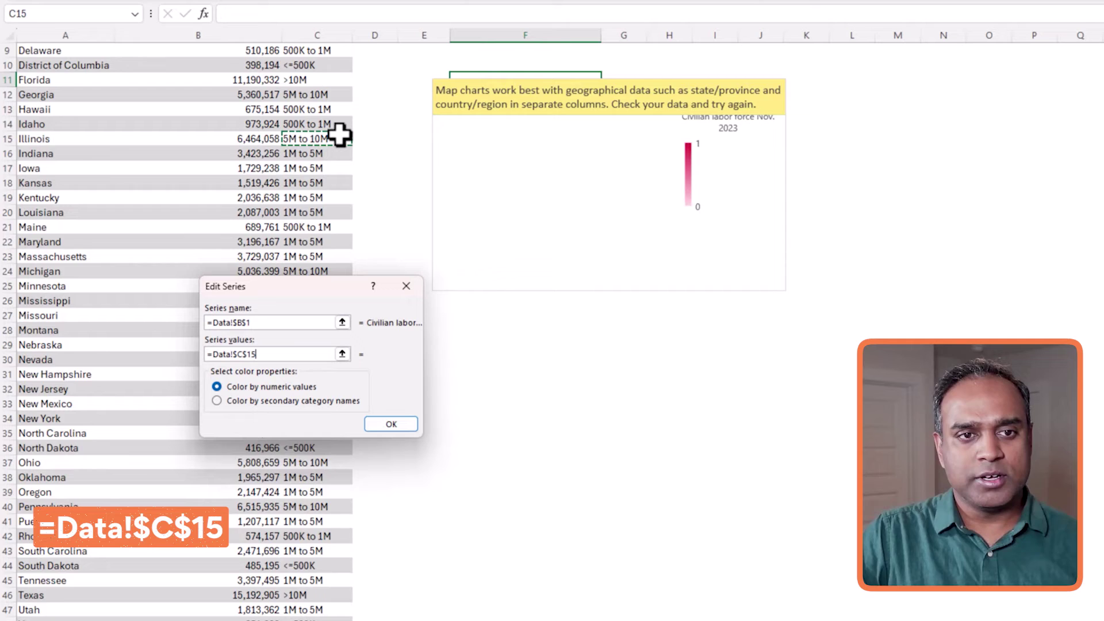
key(ctrl+Up)
key(Down)
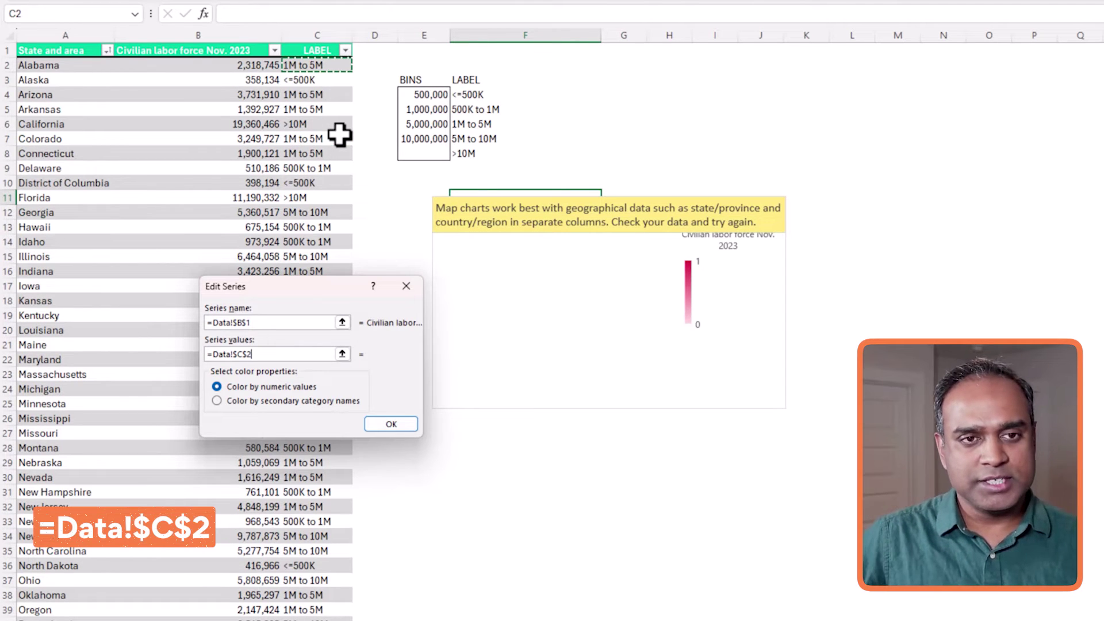
key(ctrl+shift+Down)
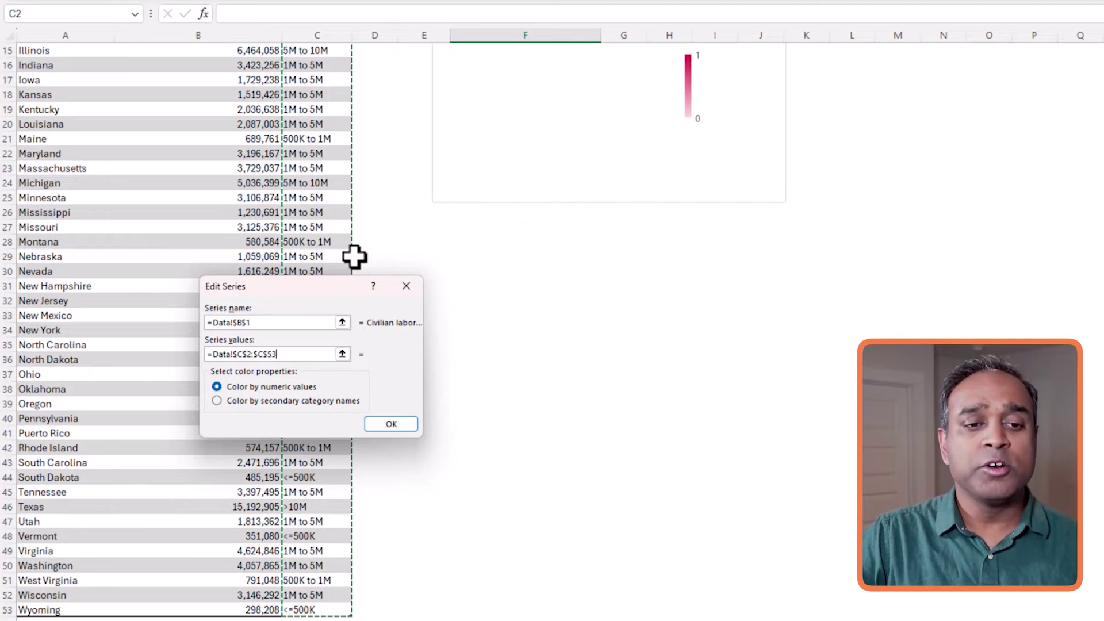
- Colour the map by secondary category names instead of numeric values
drag(296, 355, 211, 354)
key(ctrl+c)
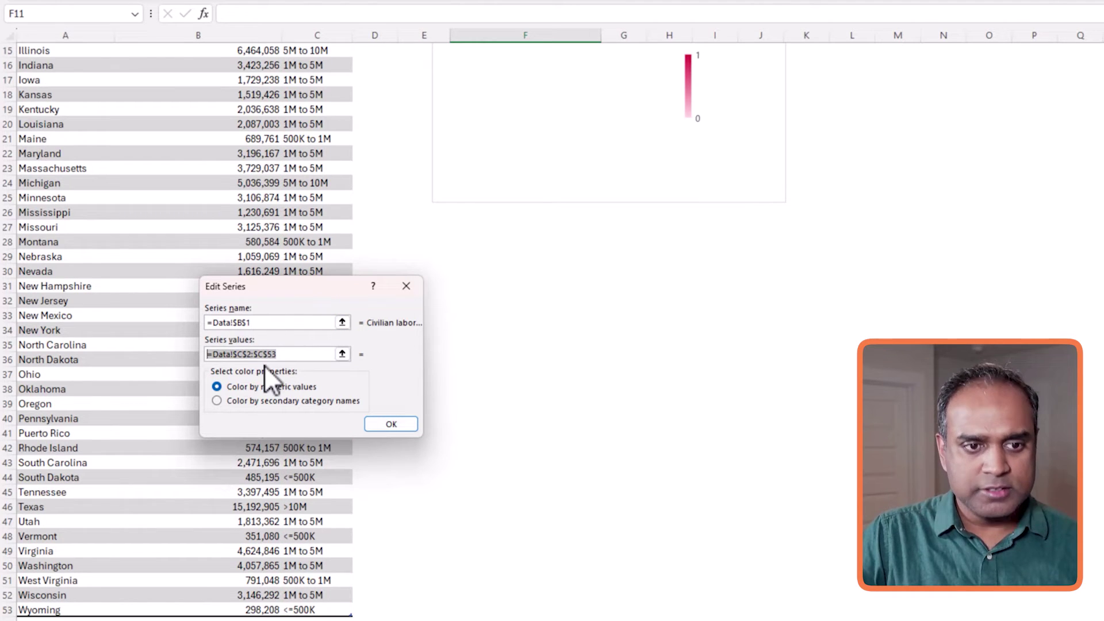
scroll(275, 334, up, 5)
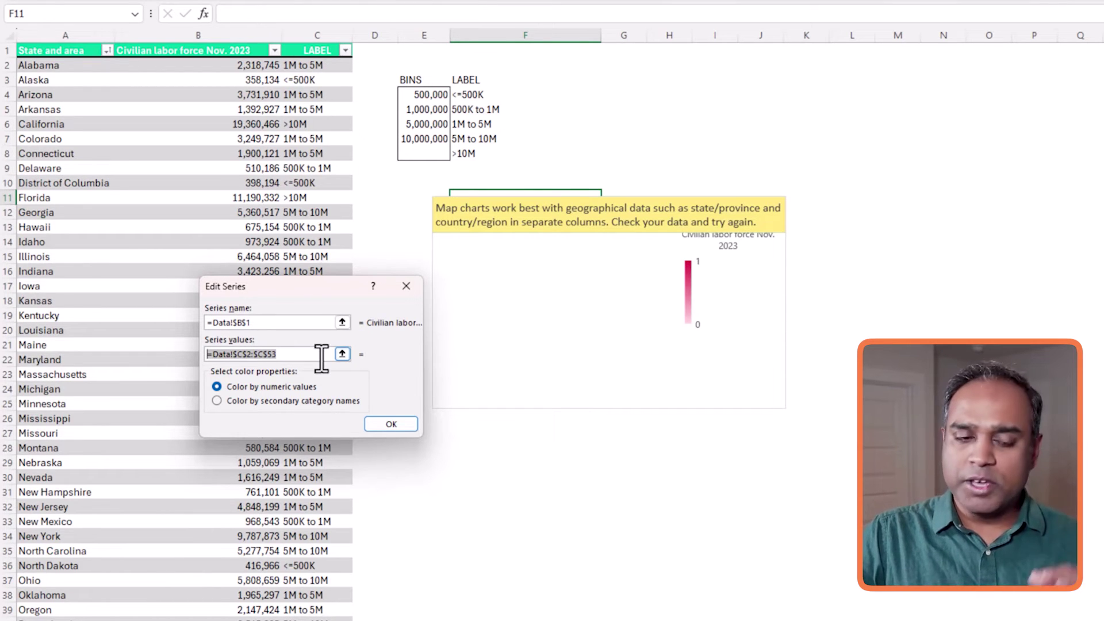
drag(305, 285, 458, 258)
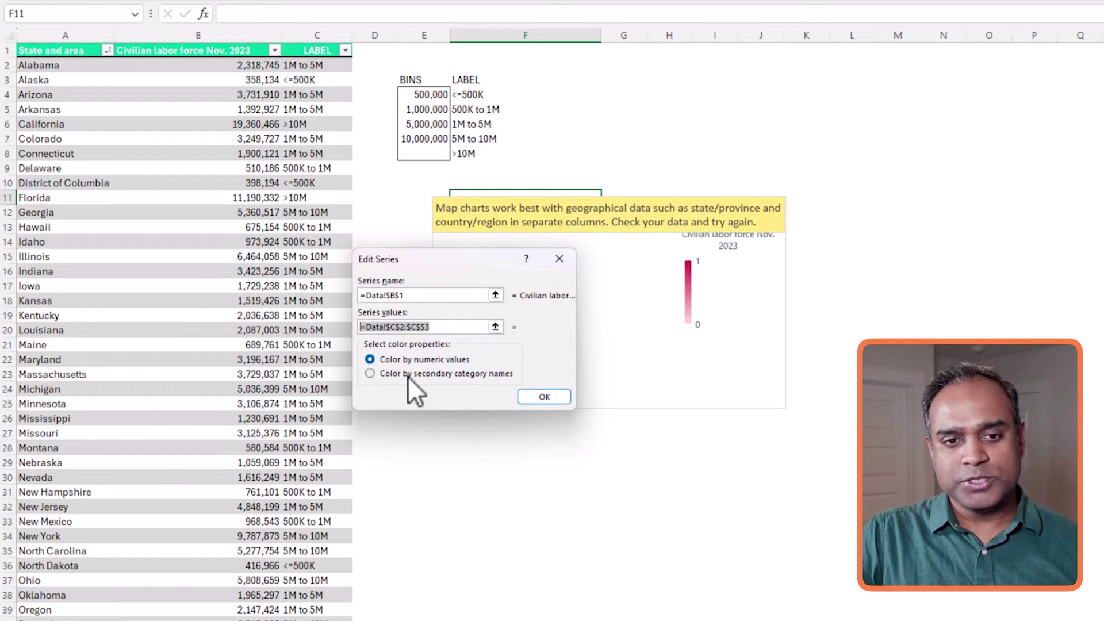
click(372, 374)
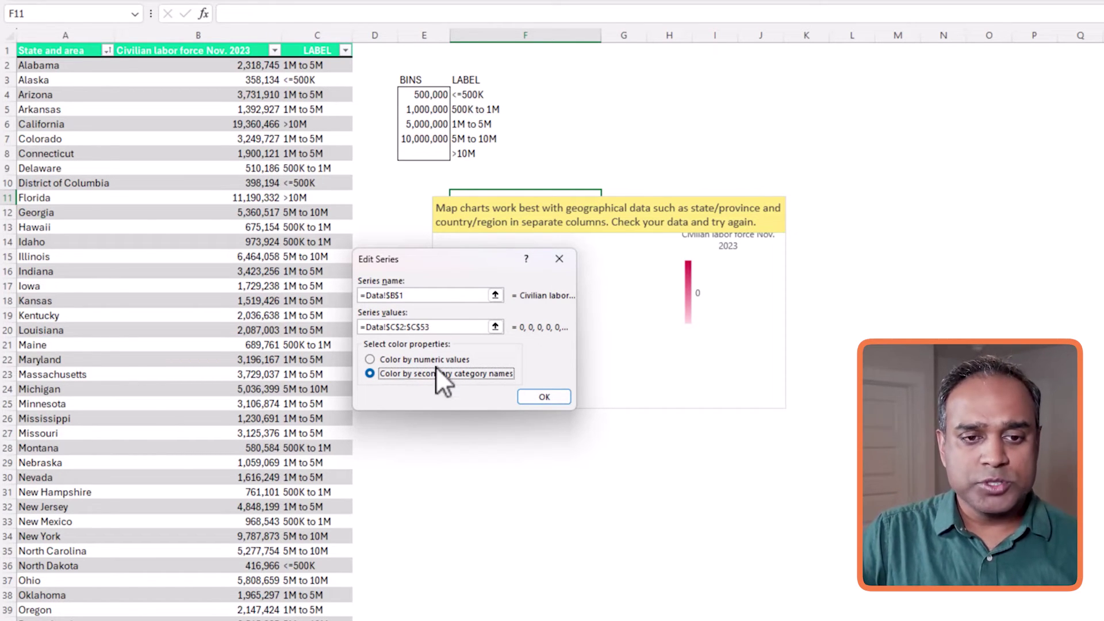
- Use the state names in Data!A2:A53 as the map chart's category labels and apply the data selection
click(530, 395)
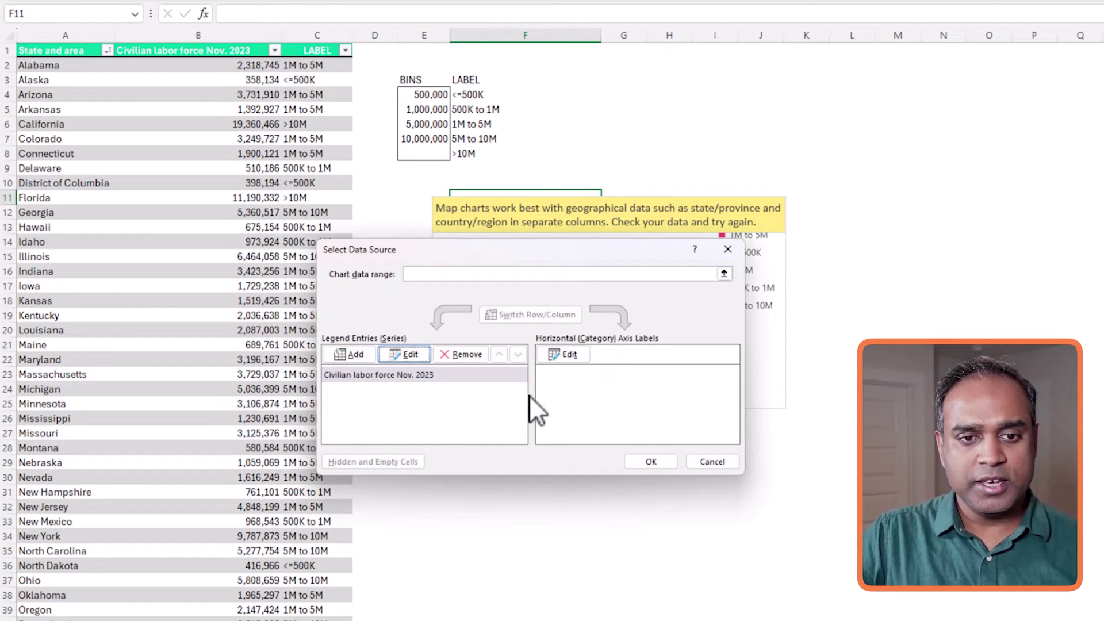
click(565, 355)
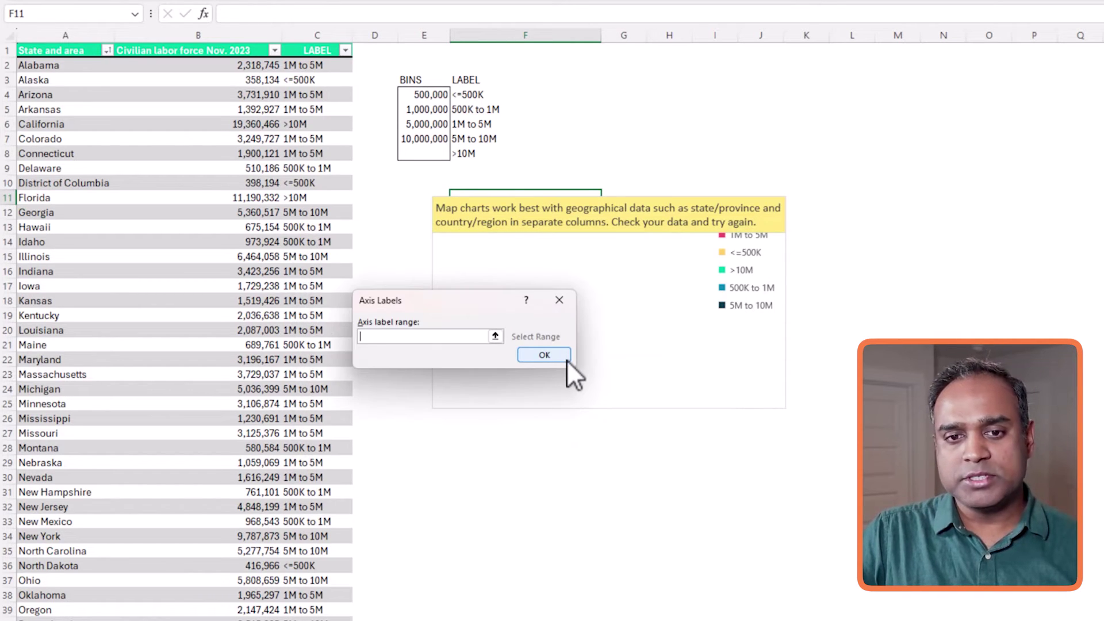
click(86, 66)
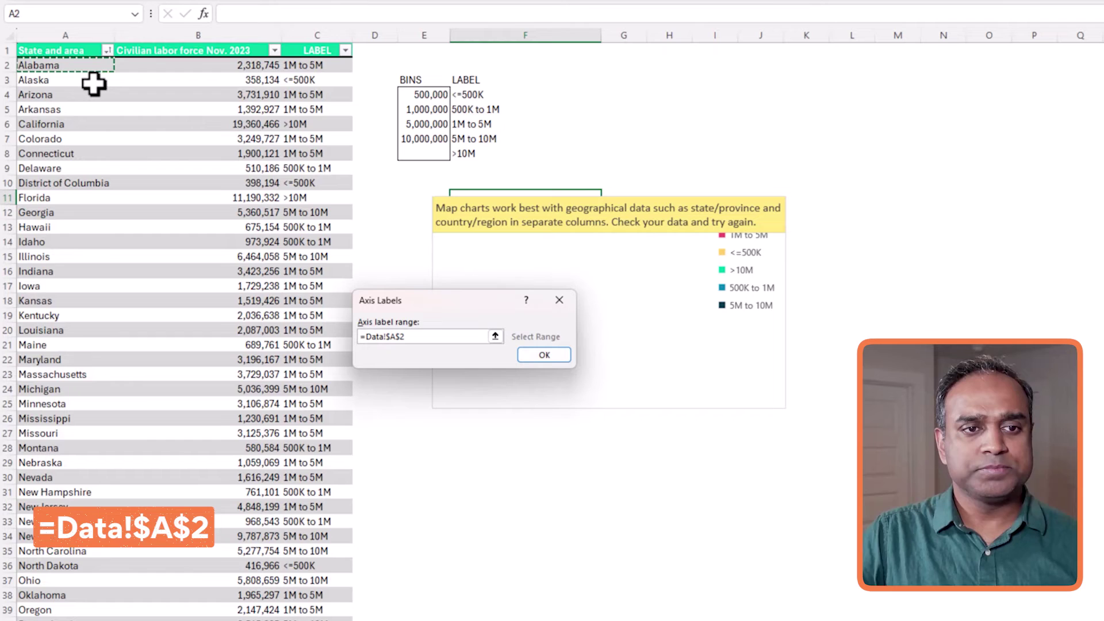
key(ctrl+shift+Down)
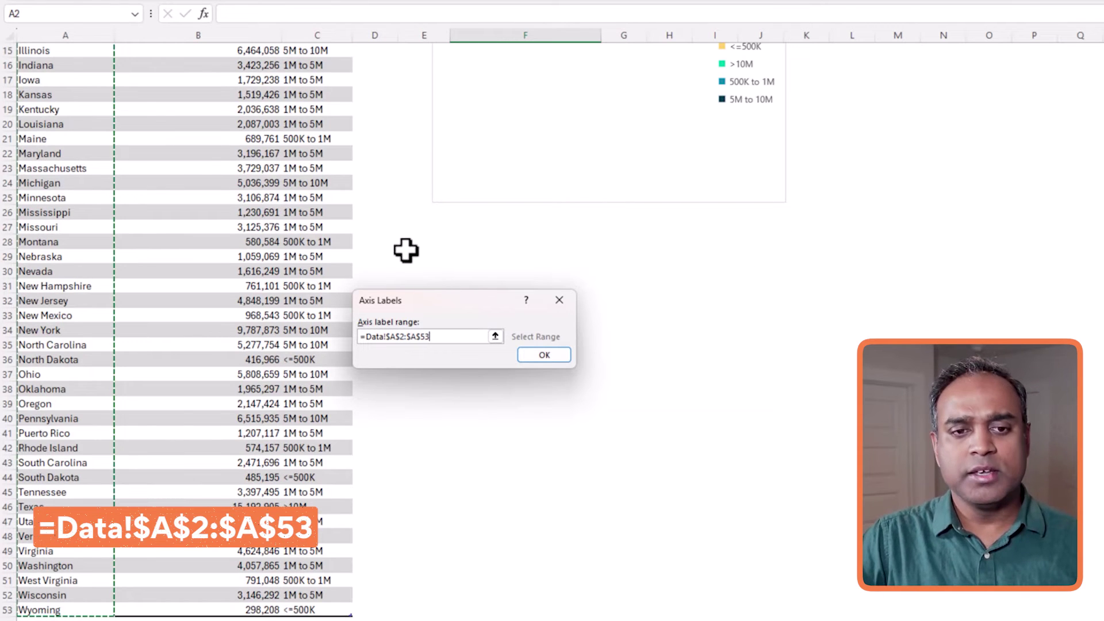
click(531, 357)
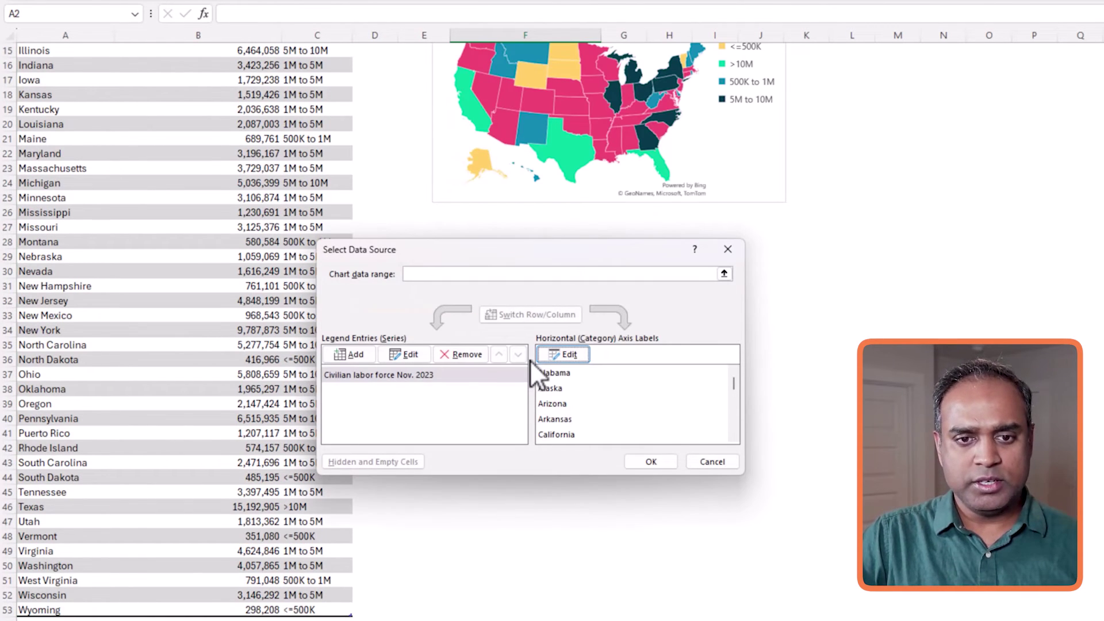
click(650, 463)
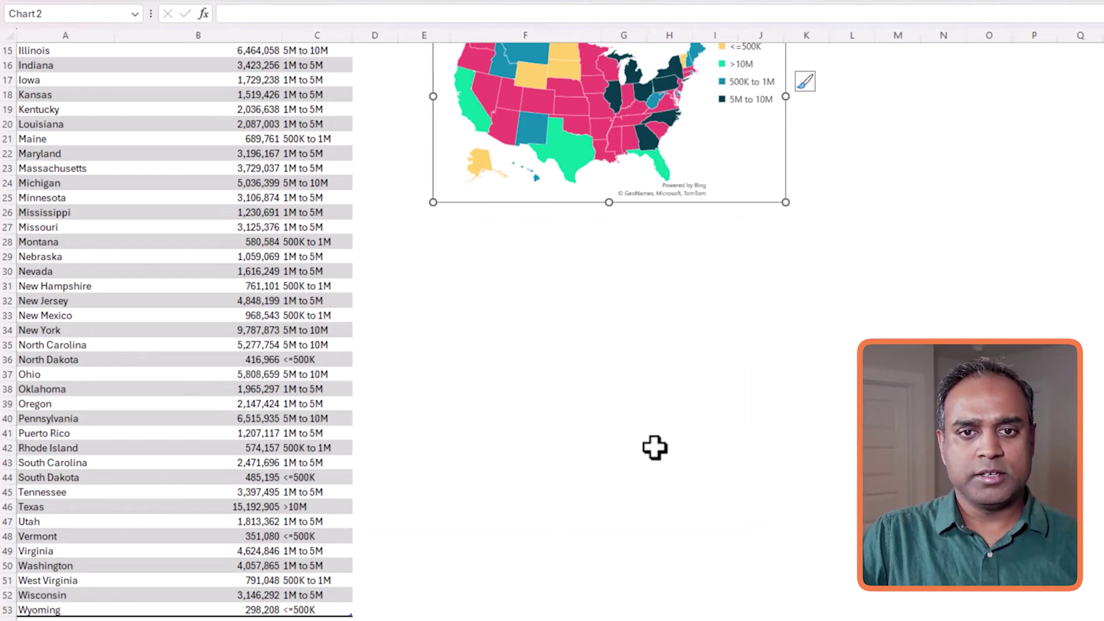
scroll(650, 454, up, 5)
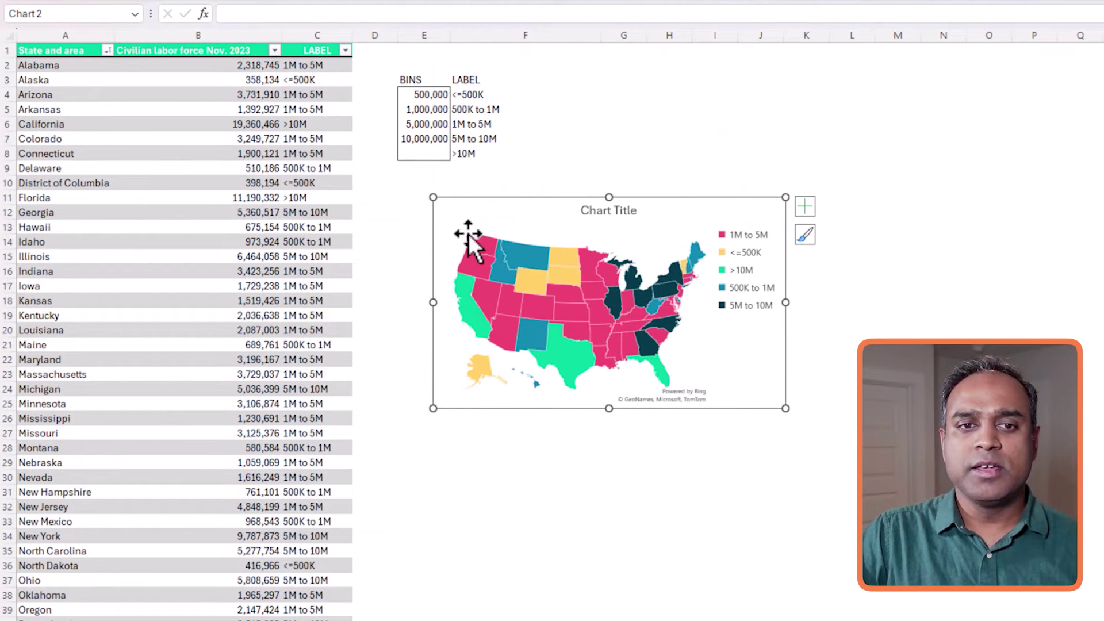
- Enlarge the map chart and place its legend in a row at the top, under the title
drag(434, 196, 401, 177)
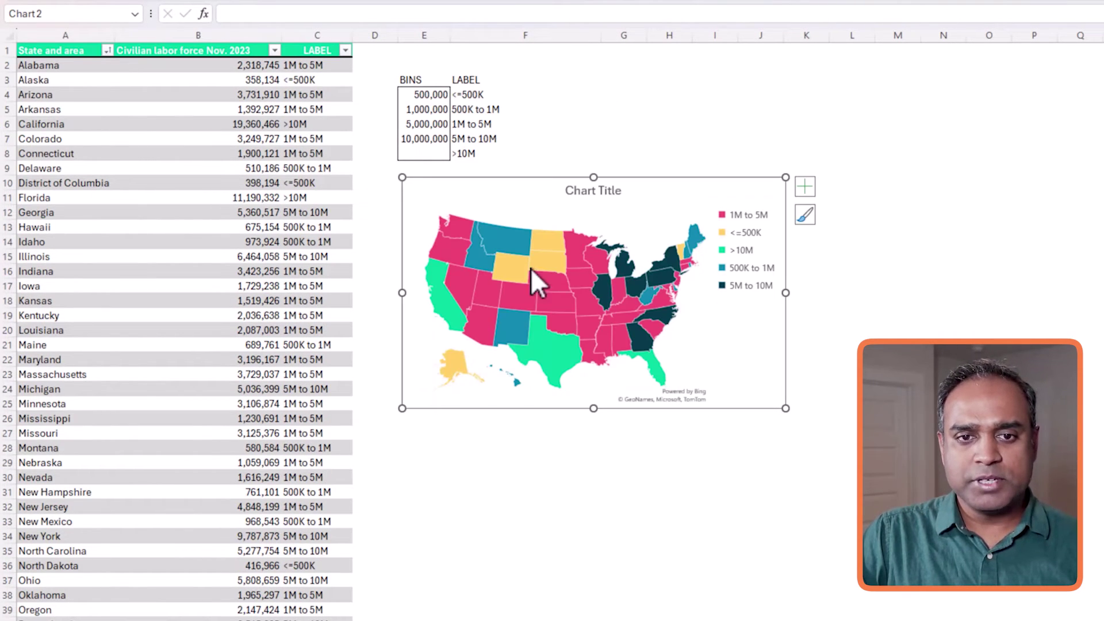
right_click(735, 230)
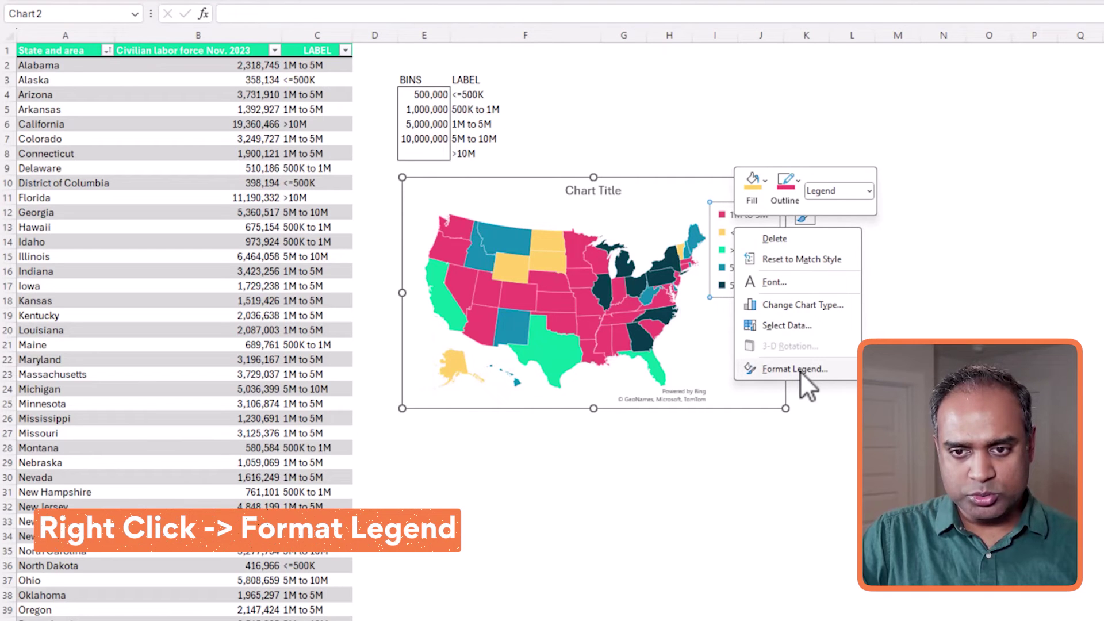
click(785, 369)
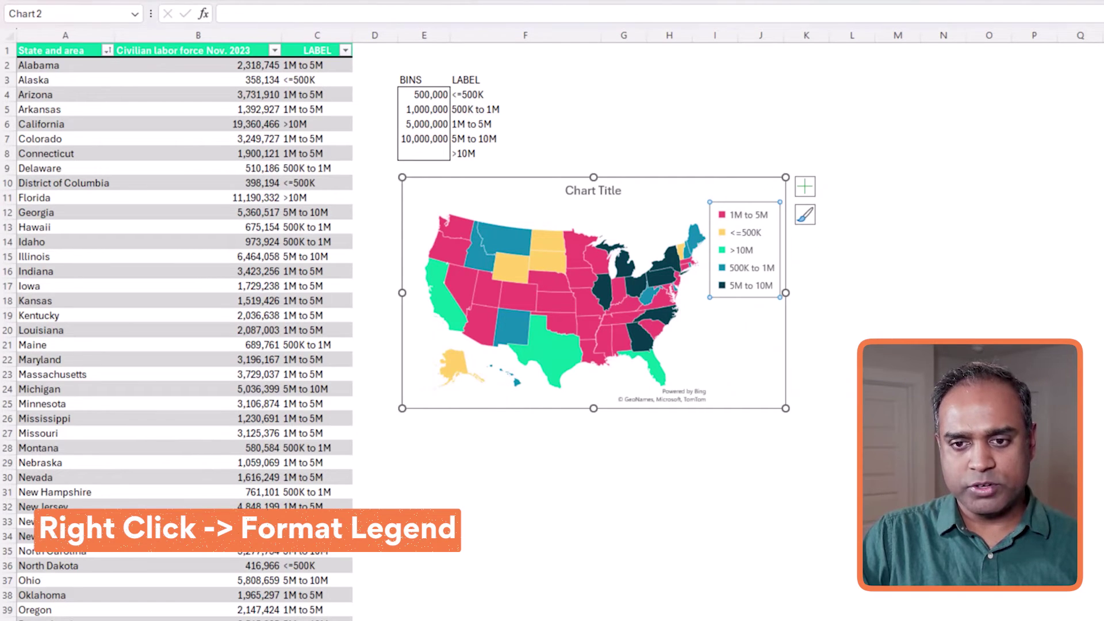
drag(745, 249, 747, 205)
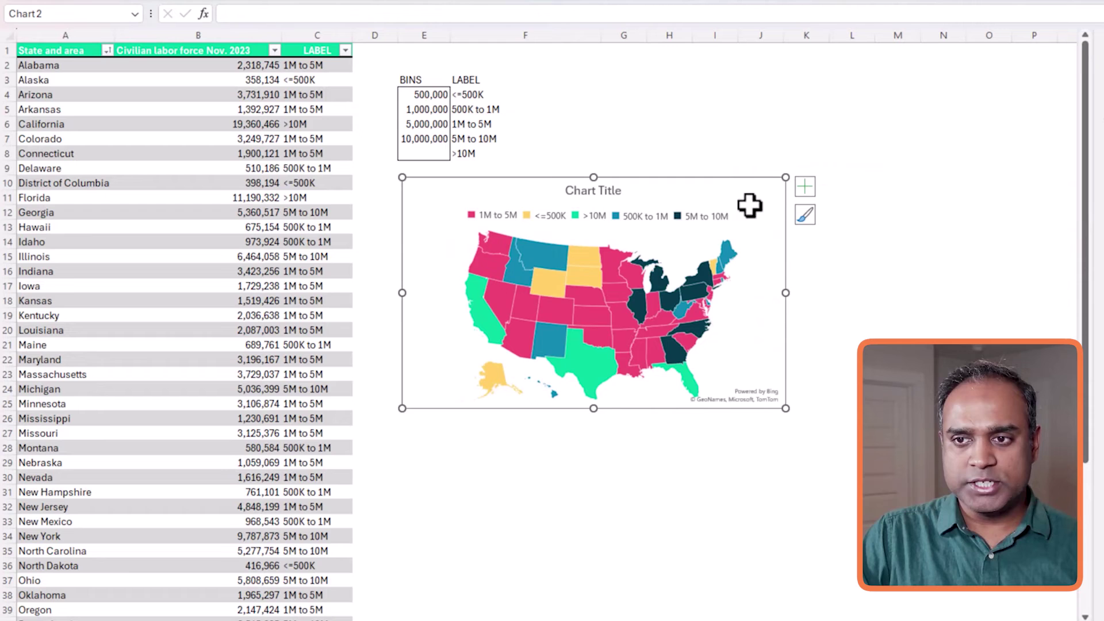
click(827, 265)
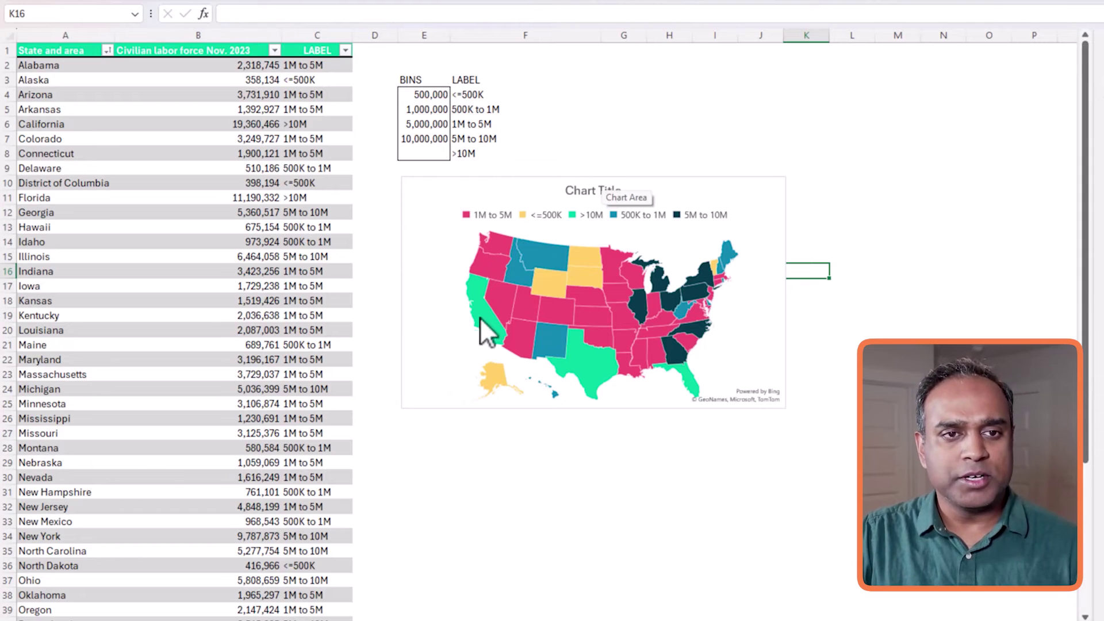
- Widen column E to show 10,000,000 in full and reposition the map chart below the bins
ctrl+scroll(466, 326, up, 1)
scroll(466, 327, up, 1)
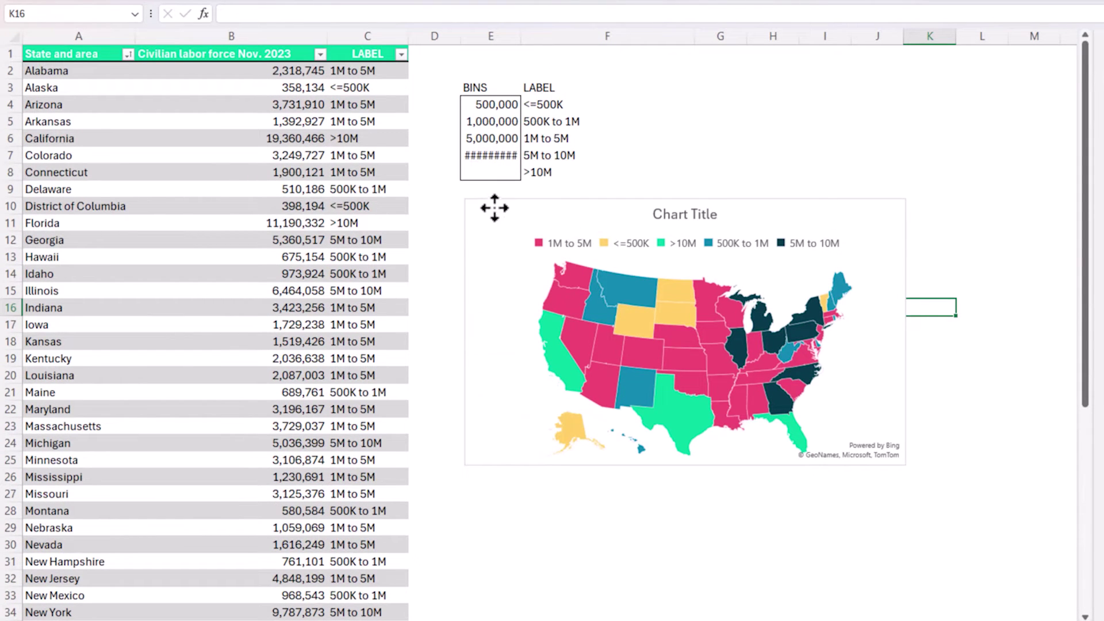
drag(495, 208, 547, 202)
drag(521, 35, 530, 36)
drag(560, 199, 502, 195)
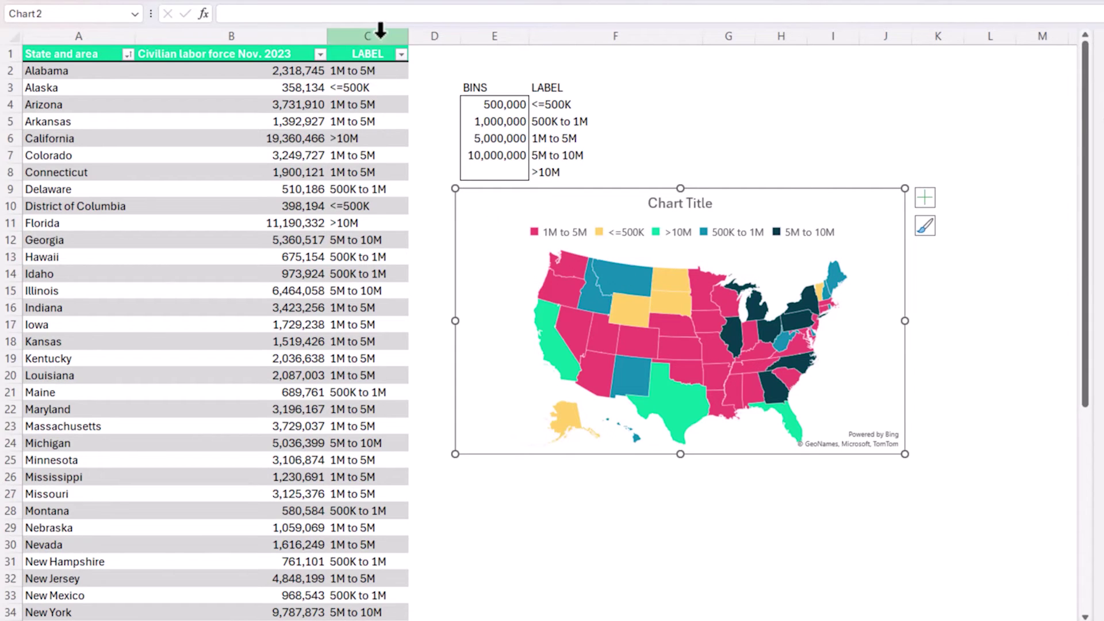
- Review the LABEL formulas in column C, such as Alaska <=500K and California >10M, then open the labor force filter
click(375, 31)
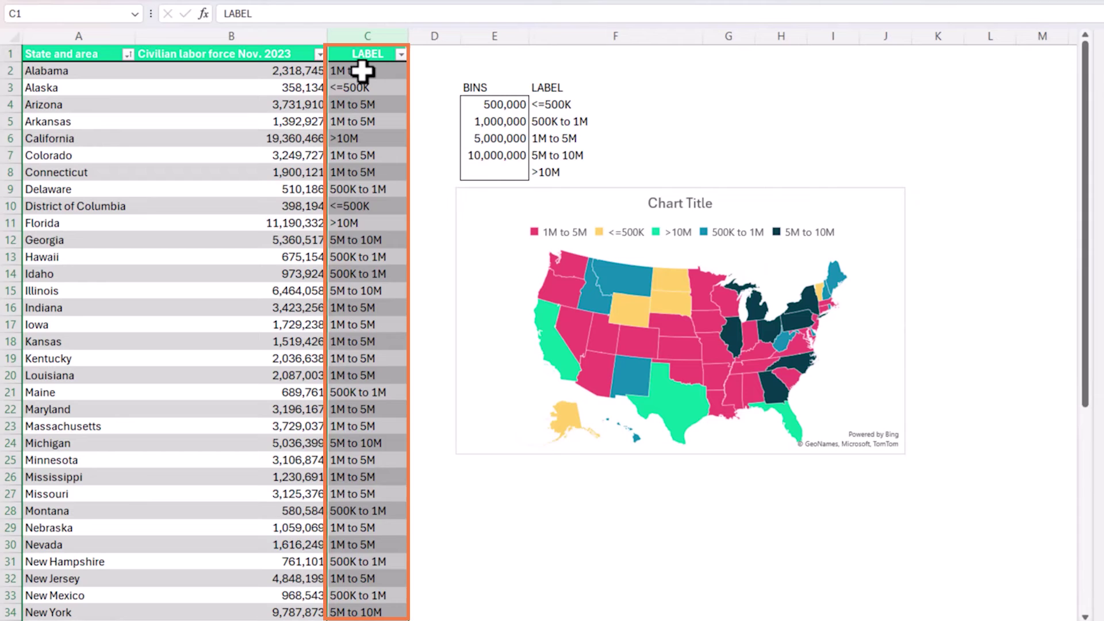
click(362, 72)
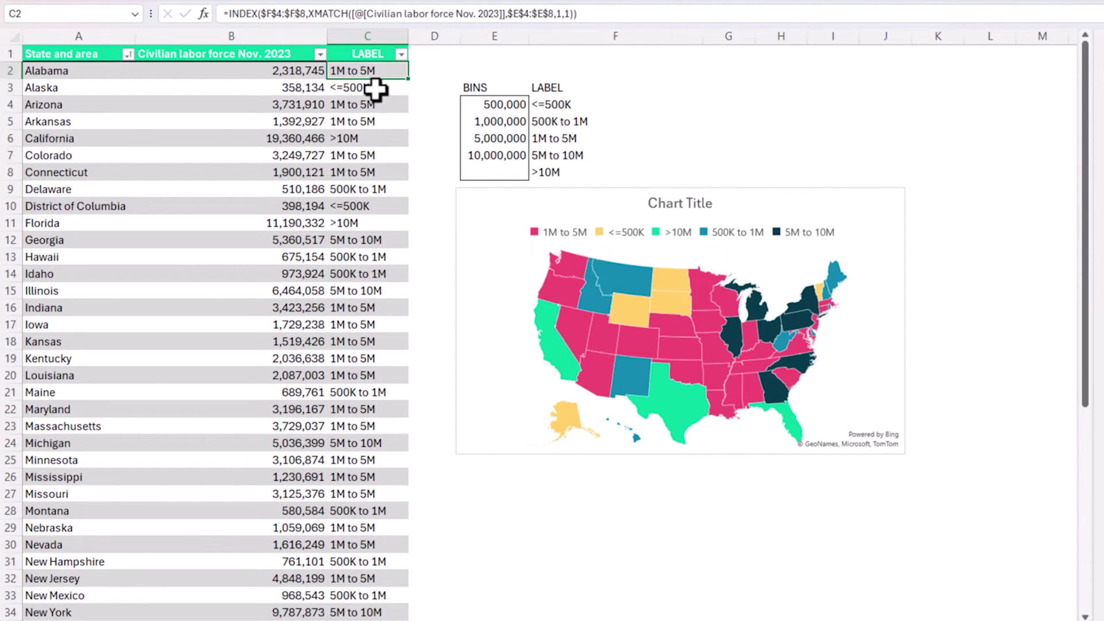
click(372, 88)
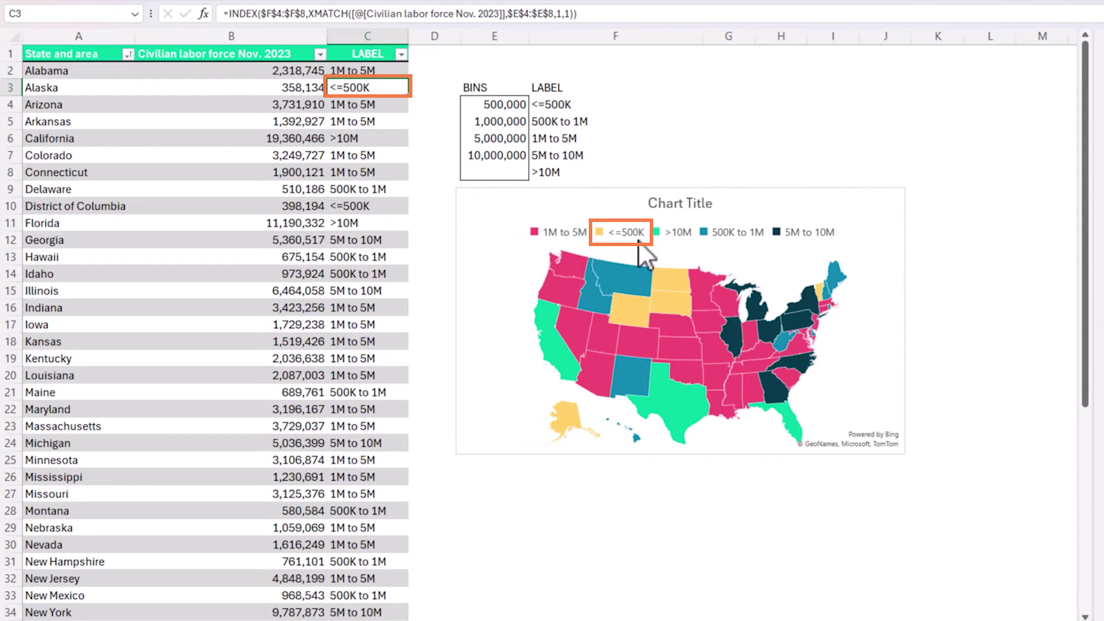
drag(378, 109, 379, 133)
click(380, 134)
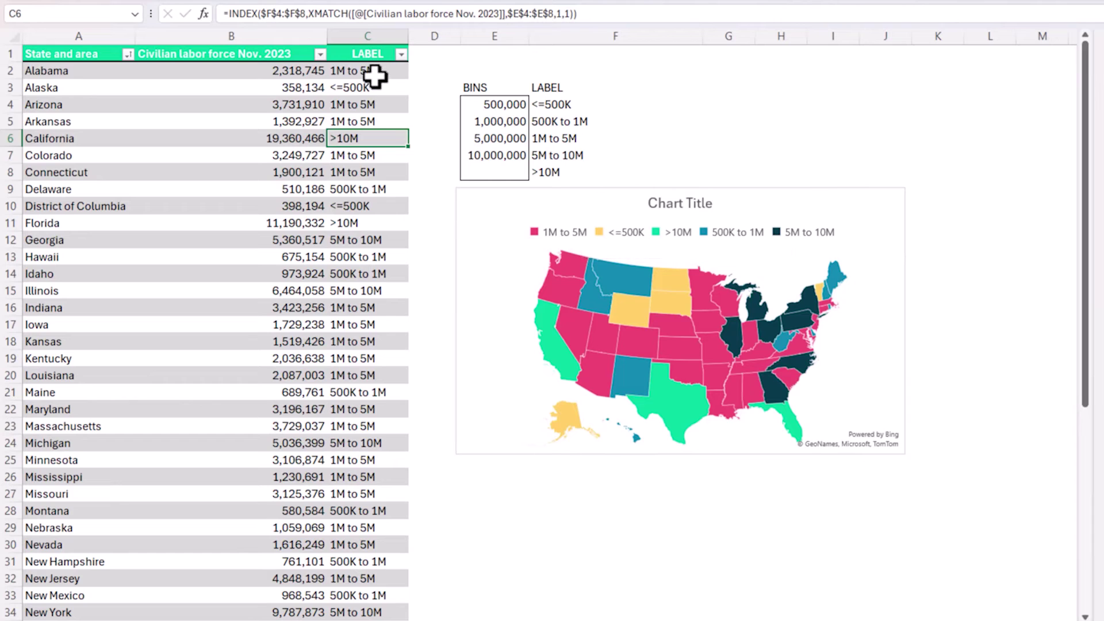
click(374, 71)
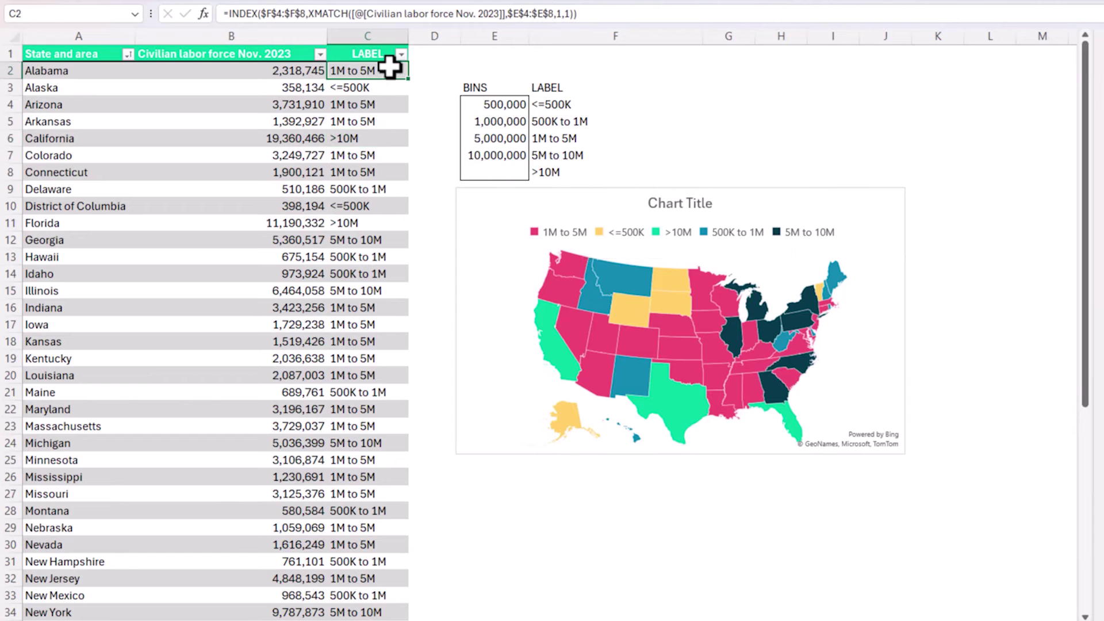
click(320, 53)
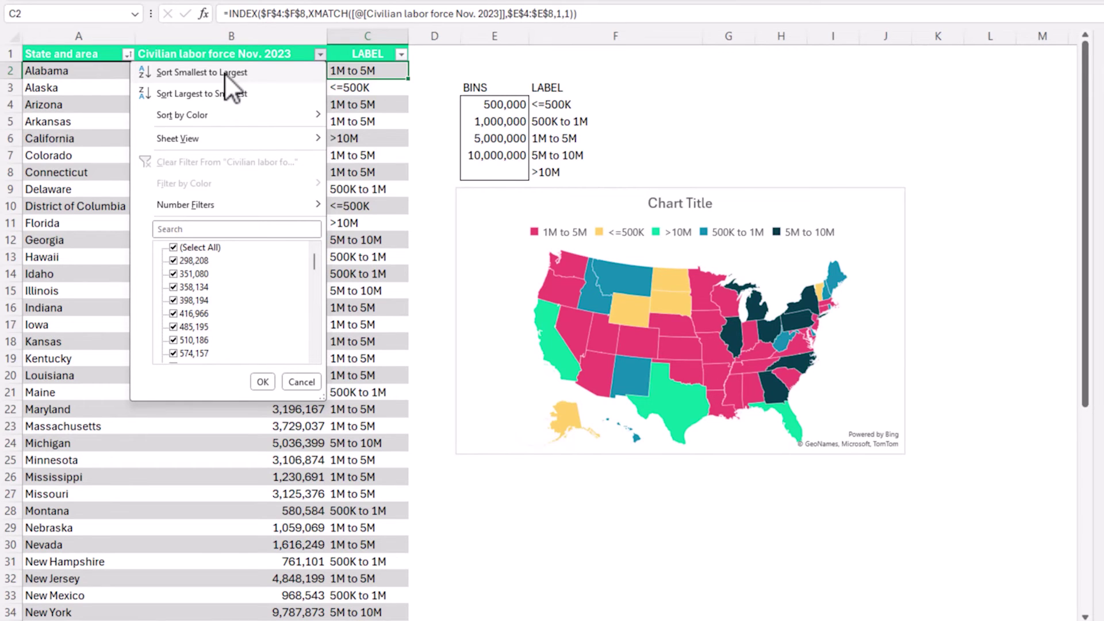
- Sort the states by Civilian labor force, smallest to largest, putting Wyoming first and Vermont second
click(225, 74)
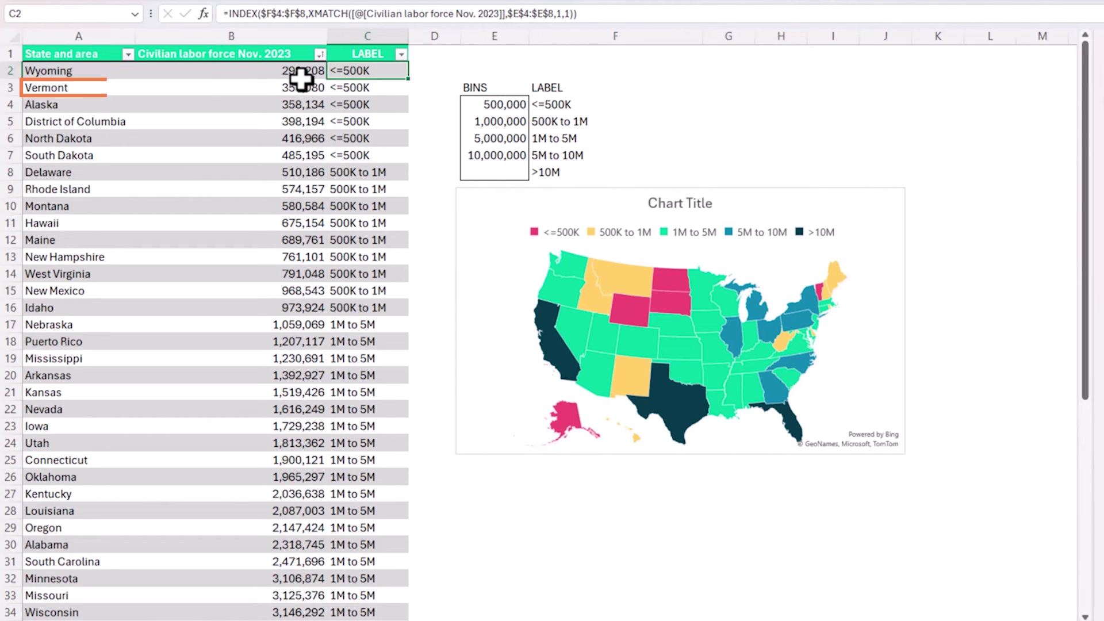
click(303, 88)
click(304, 71)
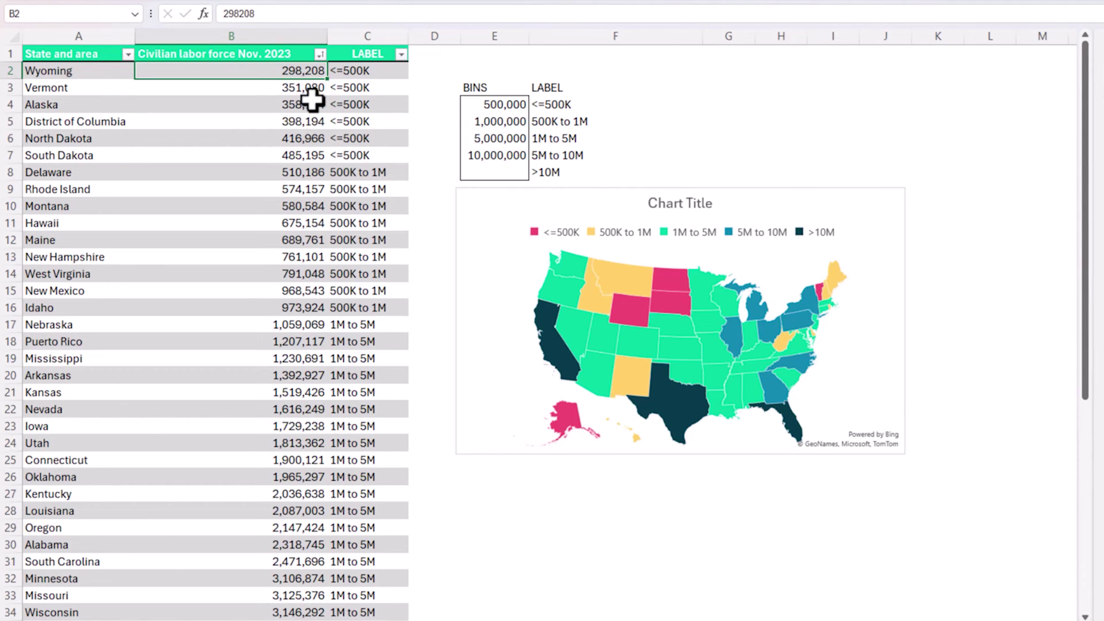
click(320, 54)
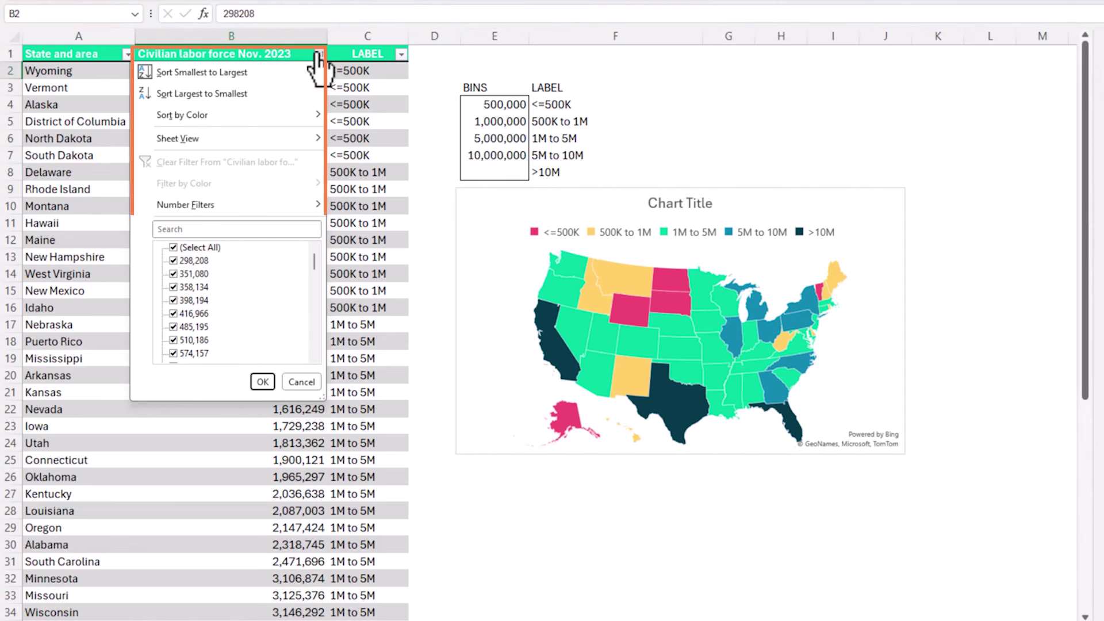
click(391, 213)
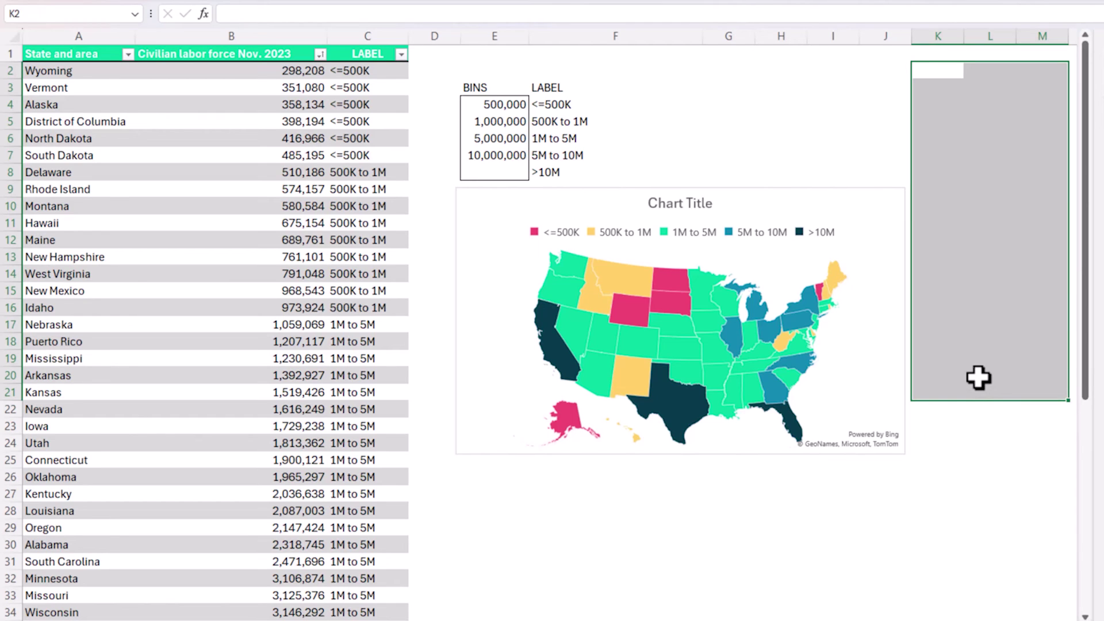
click(851, 305)
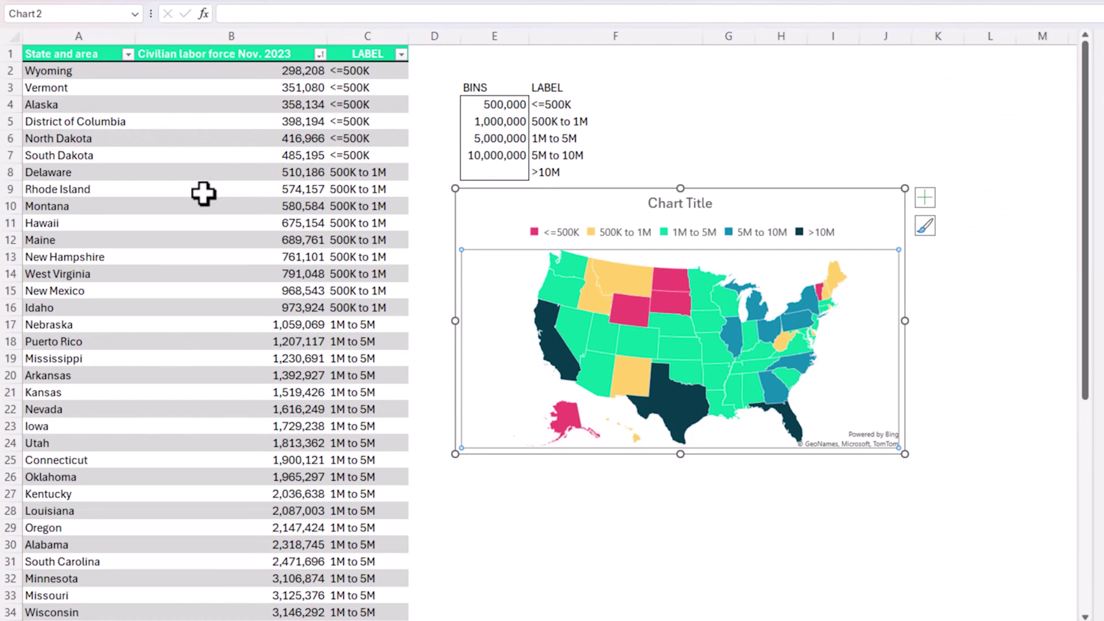
click(320, 54)
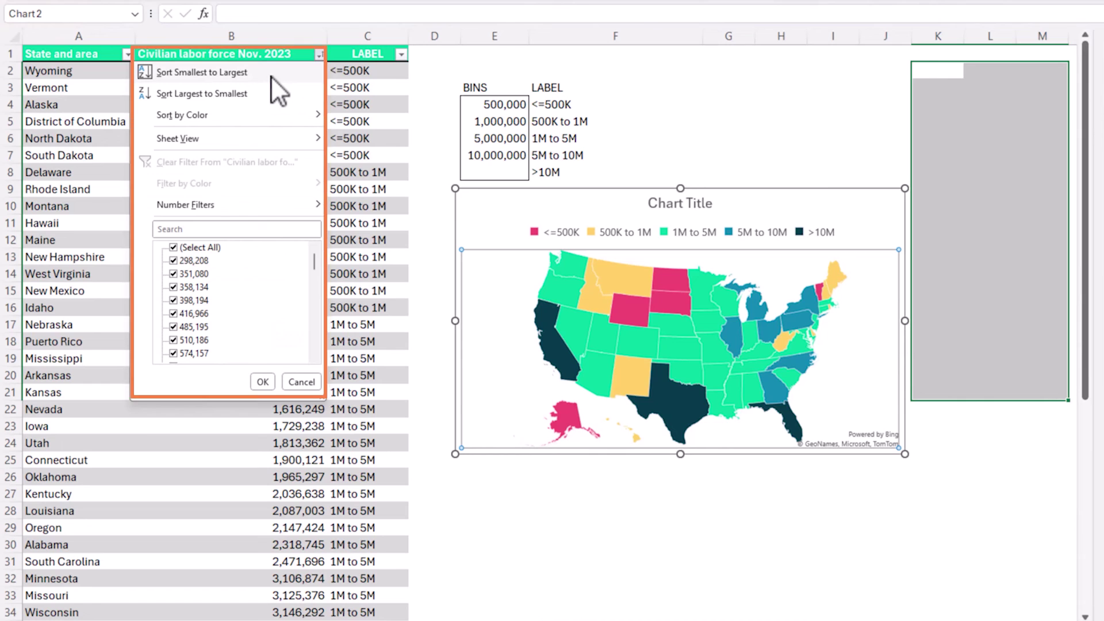
key(Escape)
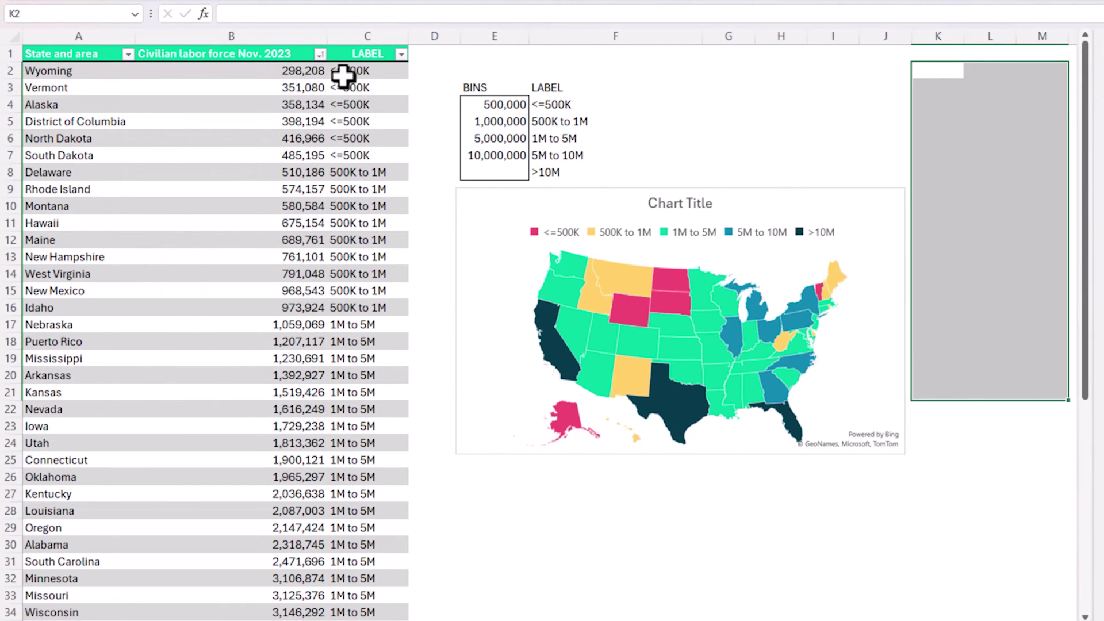
click(481, 205)
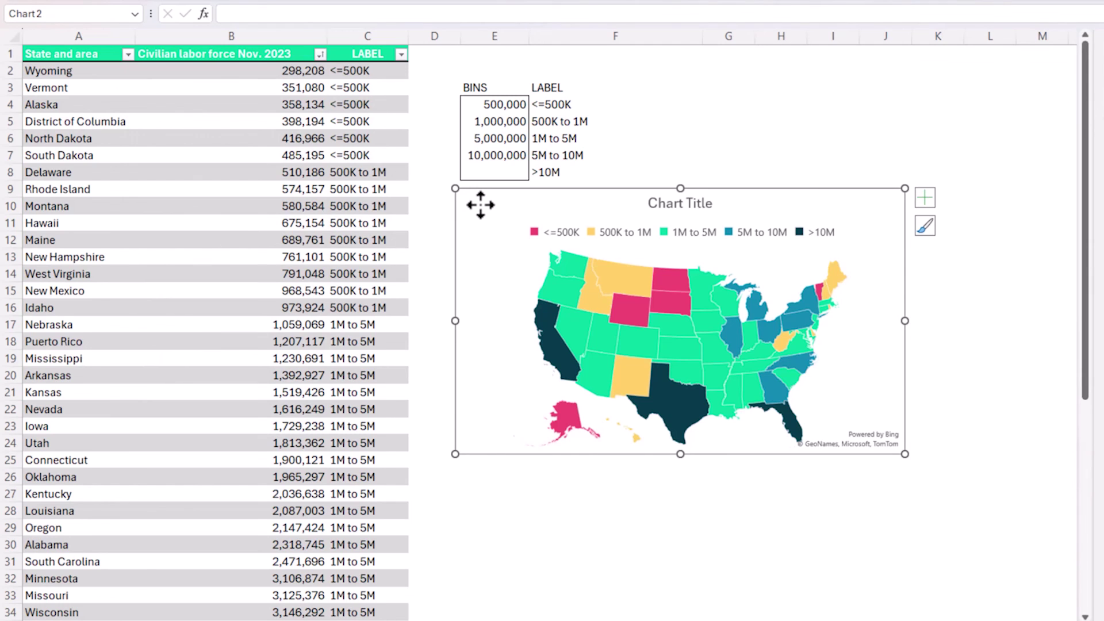